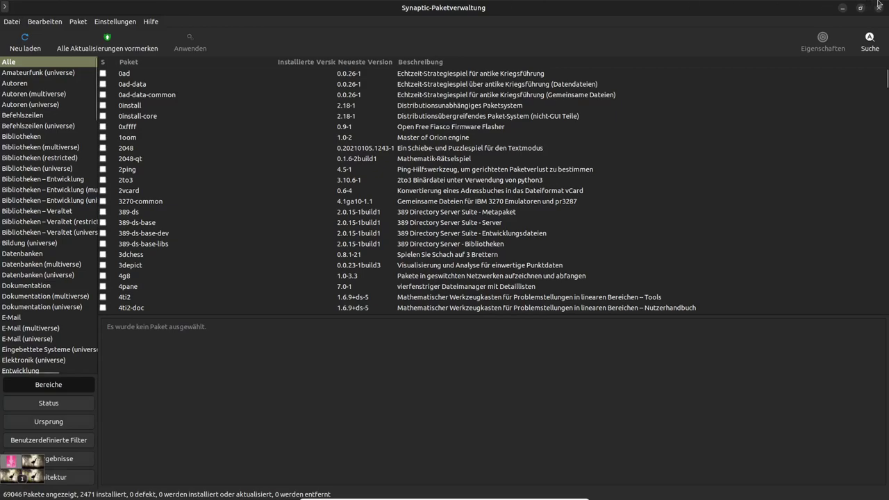
- Reveal and hide the desktop panel, switch to another workspace and return to the package manager's workspace
left_click(5, 7)
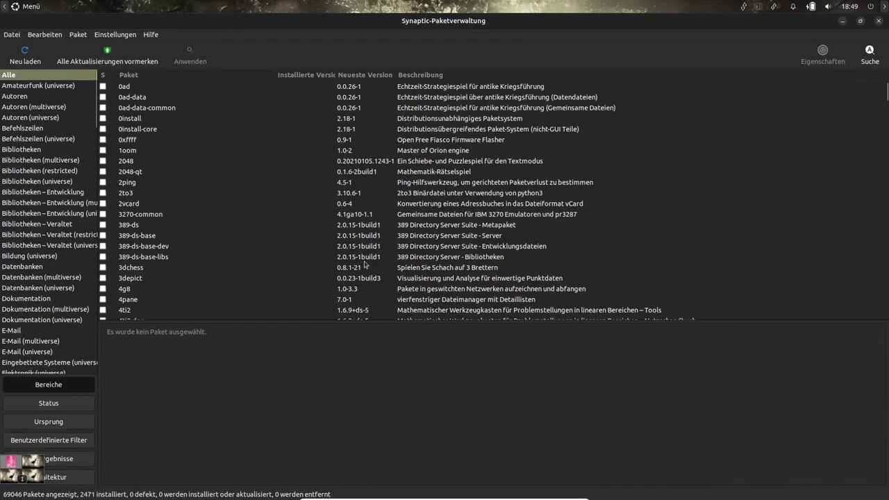
left_click(3, 7)
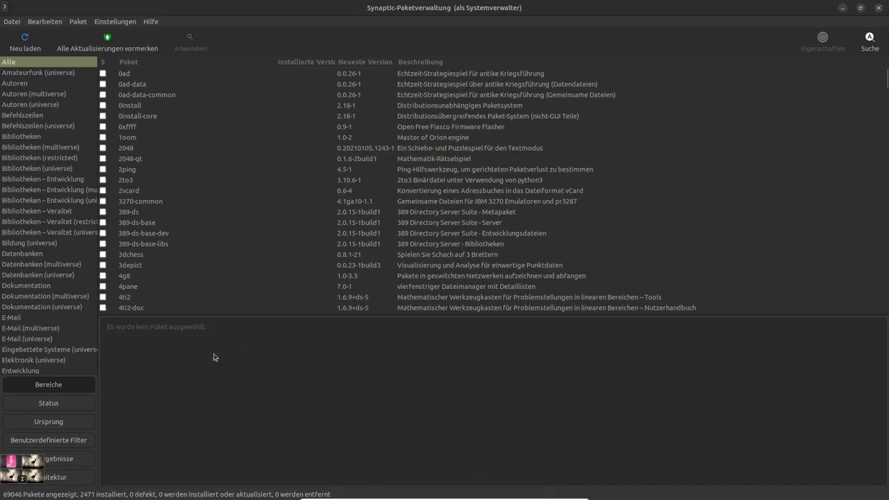
left_click(32, 455)
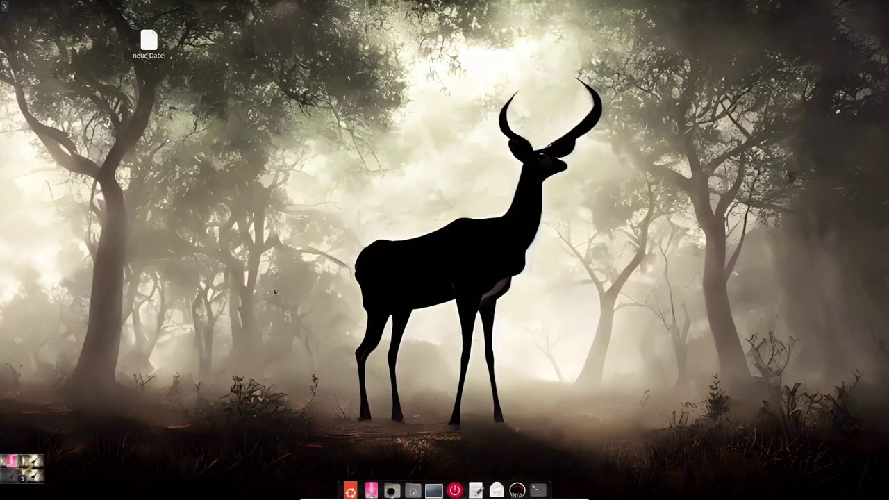
left_click(32, 470)
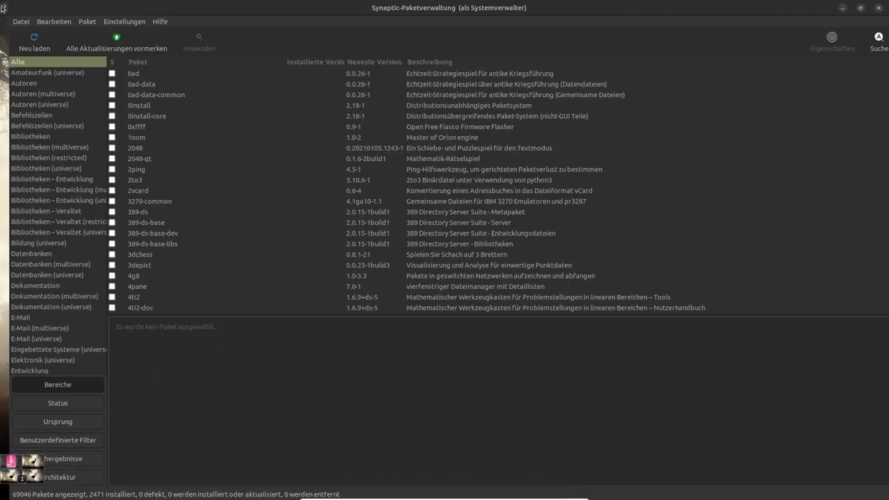
- Reload the window manager
left_click(760, 7)
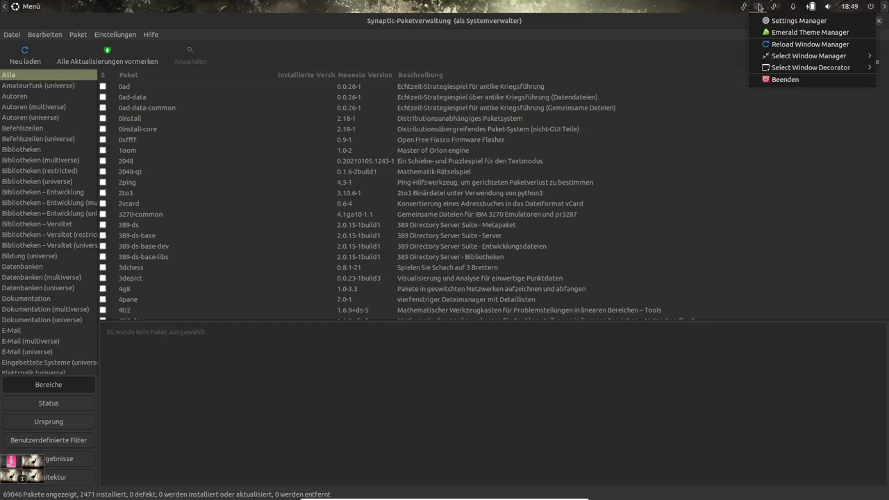
mouse_move(789, 53)
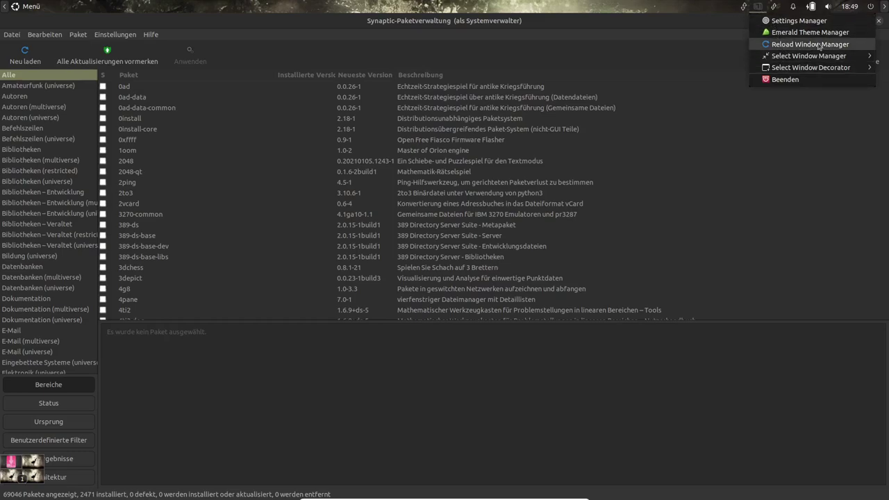
left_click(798, 46)
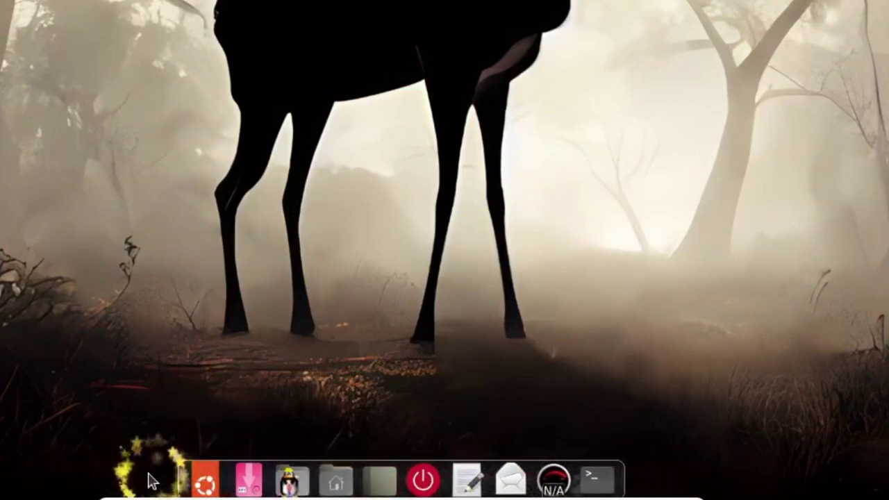
mouse_move(334, 486)
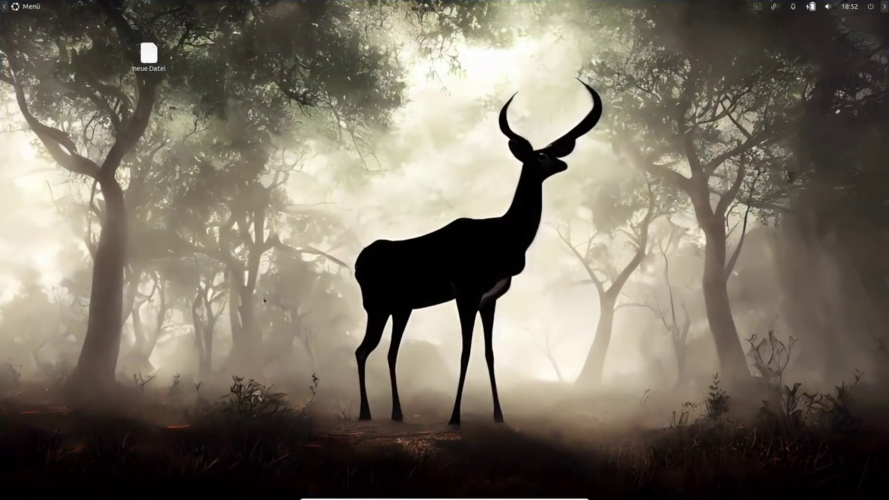
- Launch the Synaptic package manager from the application menu, authenticate with the account password and maximize its window
left_click(21, 9)
type("syna")
key("Return")
type("********")
key("Return")
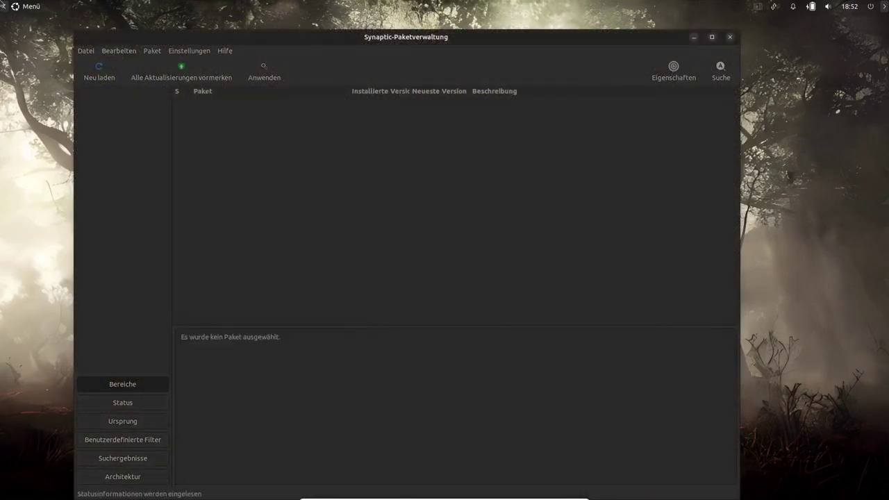
left_click(711, 37)
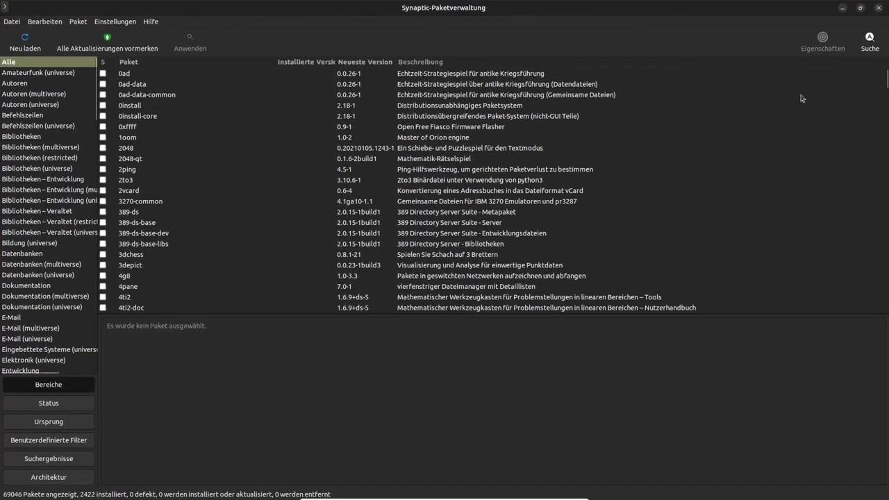
- Search for cairo-dock and mark its metapackage for installation, accepting the required additional packages
left_click(869, 42)
type("cairo-dock")
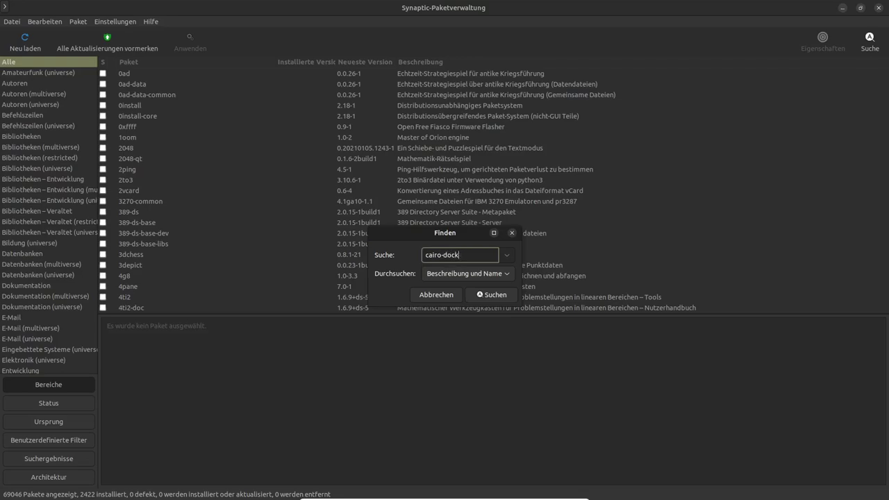
key("Return")
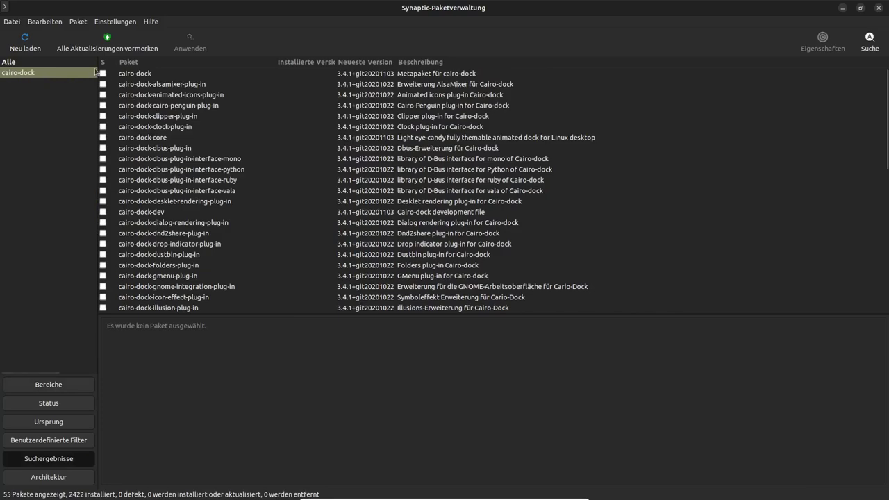
right_click(133, 75)
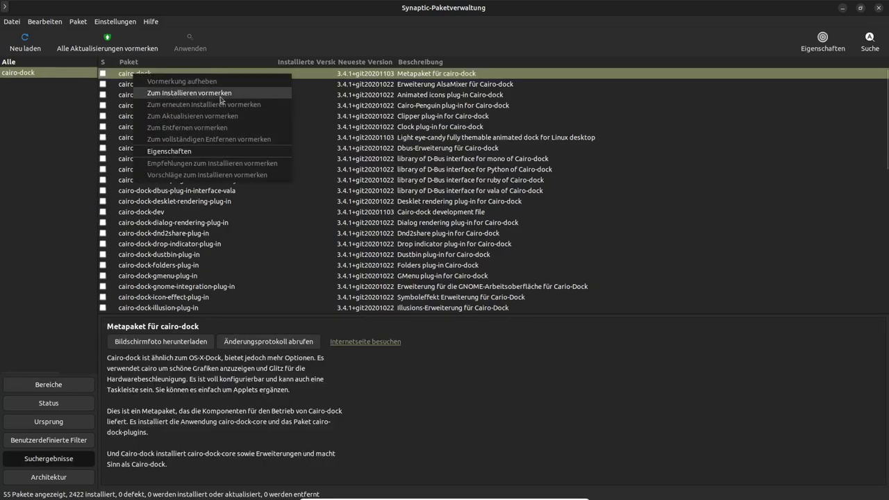
left_click(233, 93)
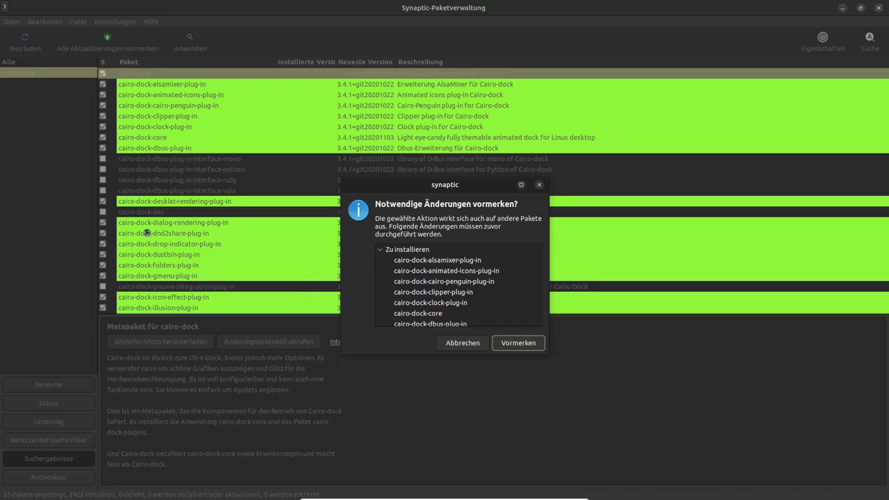
left_click(521, 347)
- Mark the cairo-dock-dbus-plug-in-interface-mono package for installation
left_click(175, 162)
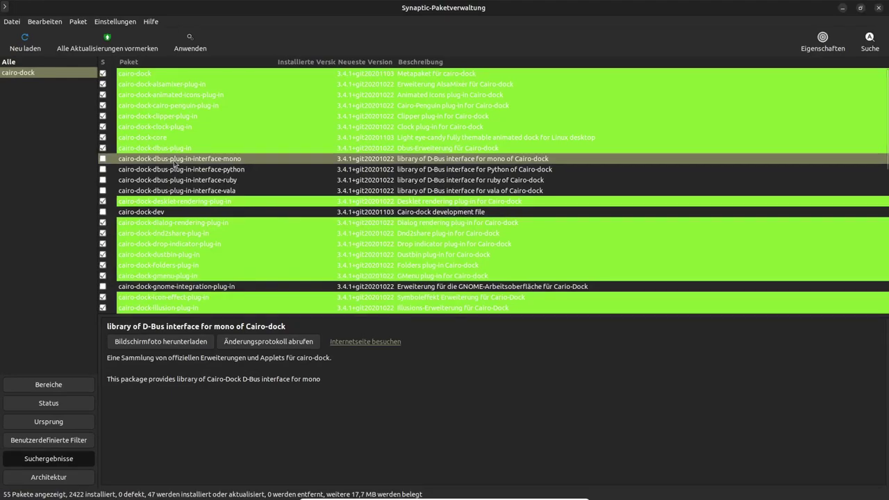
left_click(102, 159)
left_click(139, 181)
scroll(205, 251, "down", 3)
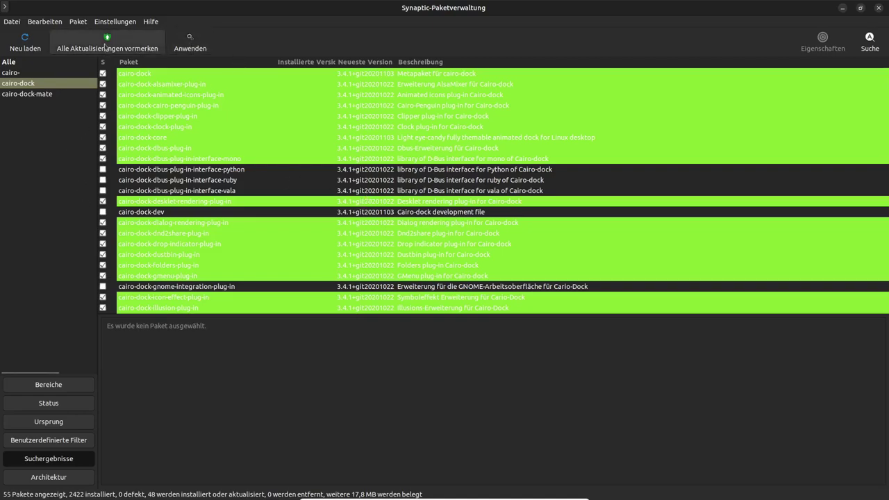
- Review the list of packages to install, apply the marked changes and close the package manager
left_click(191, 40)
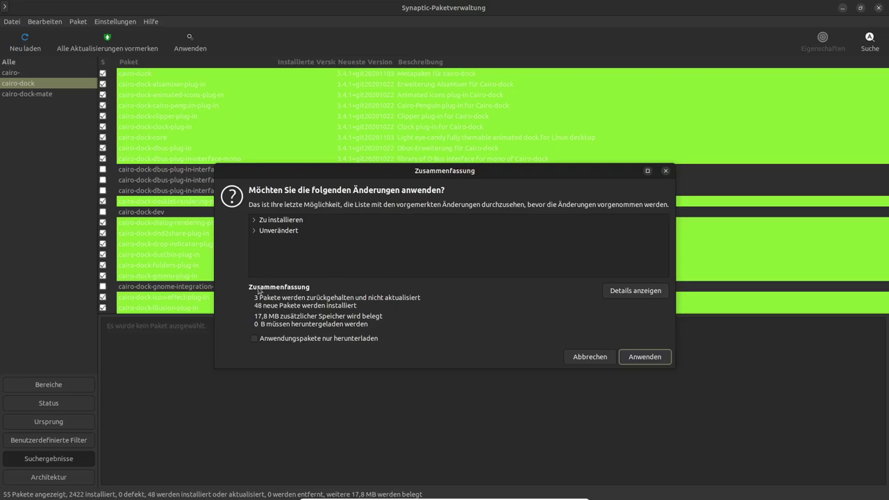
left_click(255, 221)
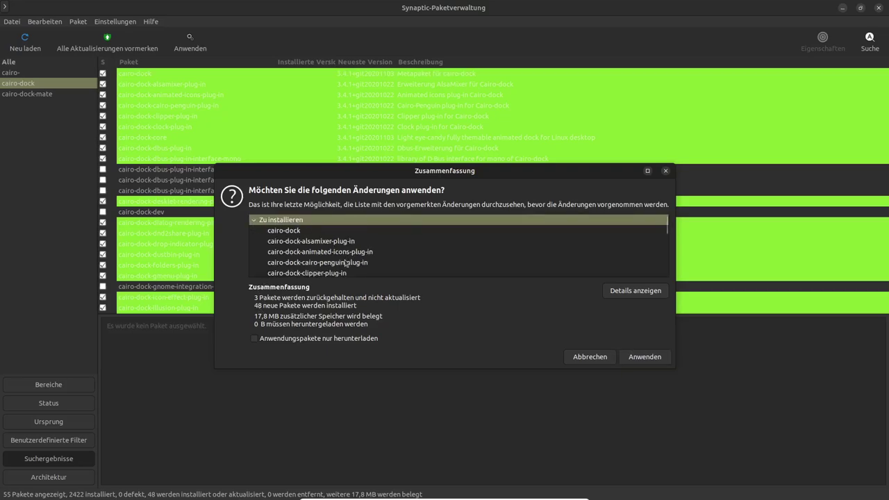
scroll(345, 262, "down", 5)
scroll(345, 263, "down", 5)
scroll(345, 263, "down", 4)
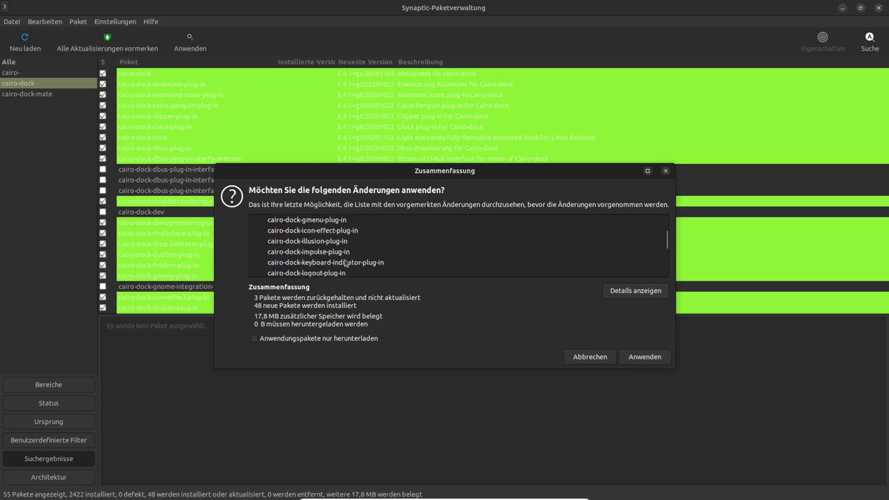
scroll(337, 258, "down", 5)
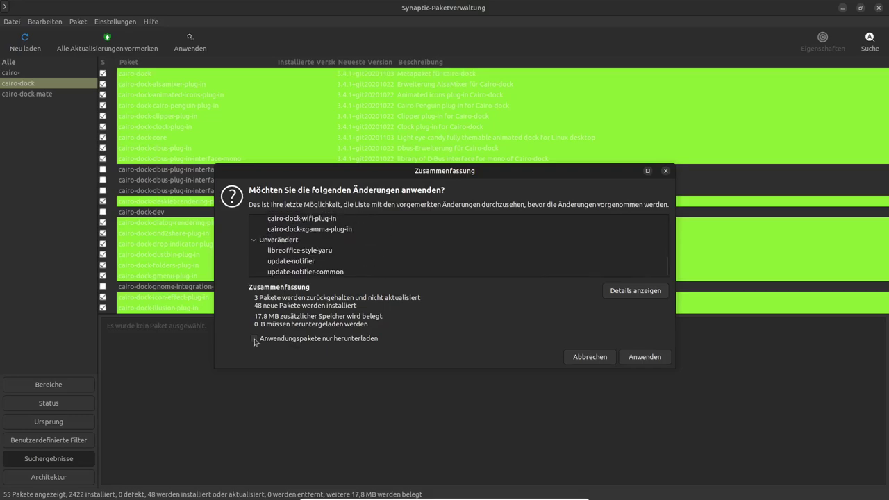
left_click(644, 357)
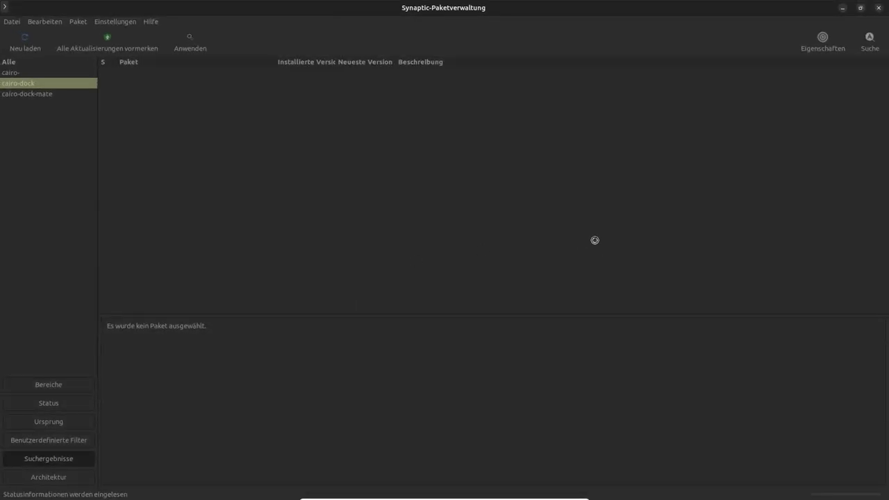
left_click(879, 9)
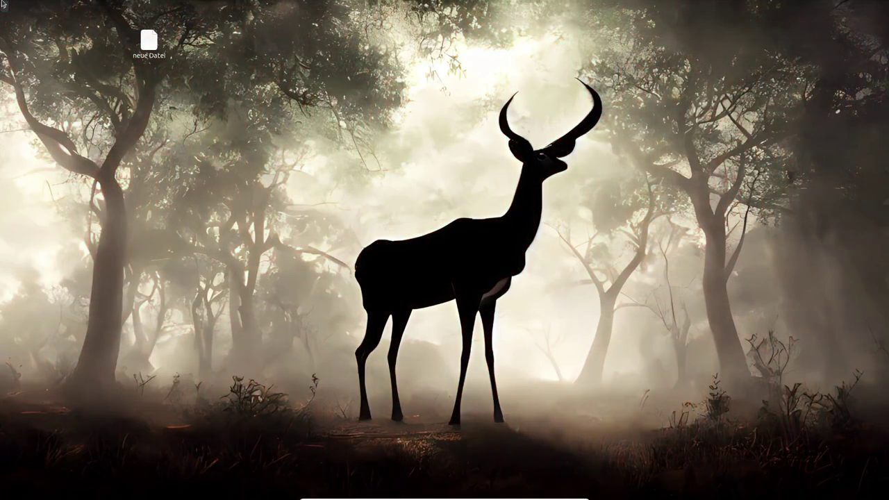
- Search the application menu for cairo and bring up the options of the Cairo-Dock entry
left_click(30, 9)
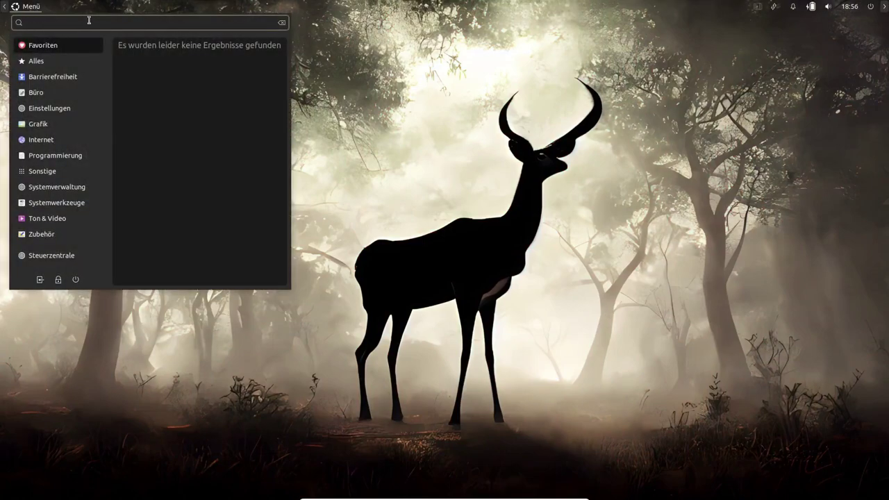
type("vcai")
key("ctrl+a")
type("cairo")
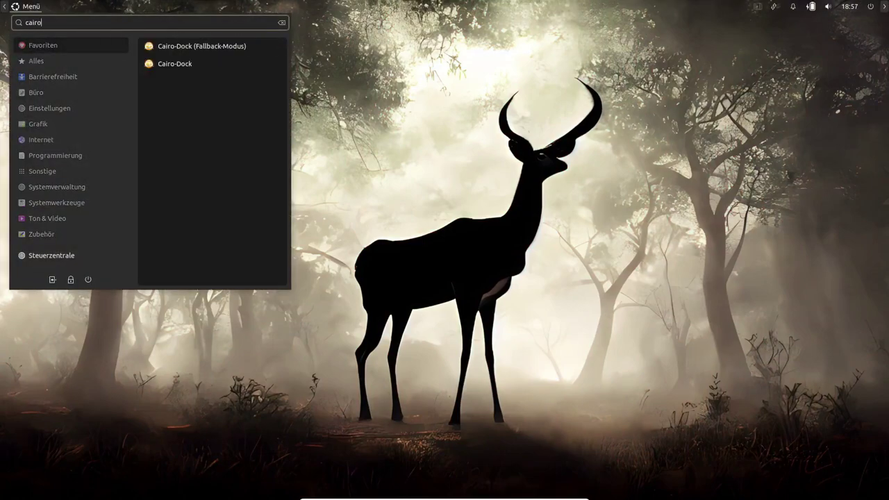
right_click(194, 67)
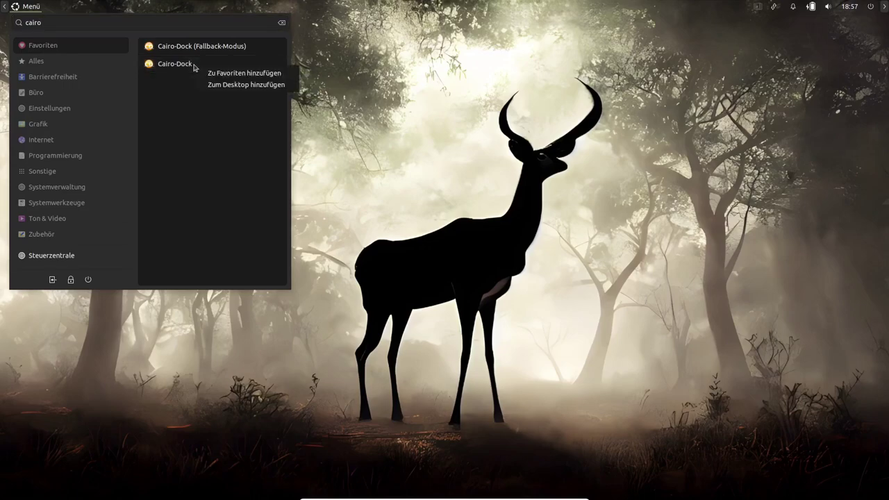
left_click(225, 84)
- Open the Hauptmenü editor and hide the Cairo-Dock (Fallback-Modus) entry in the Systemwerkzeuge category
type("haup")
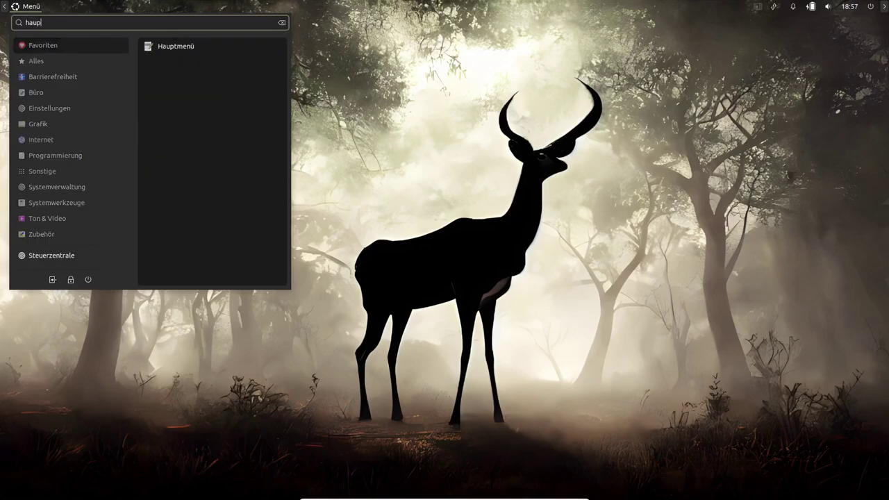
left_click(177, 47)
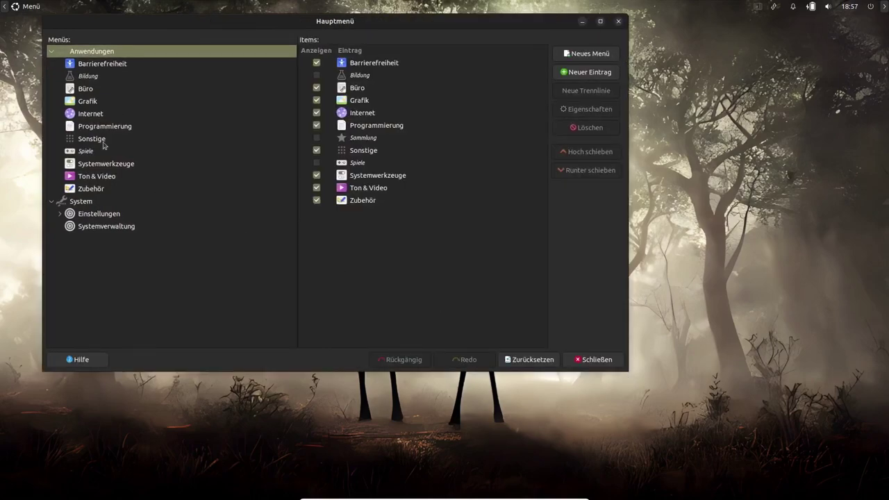
left_click(103, 192)
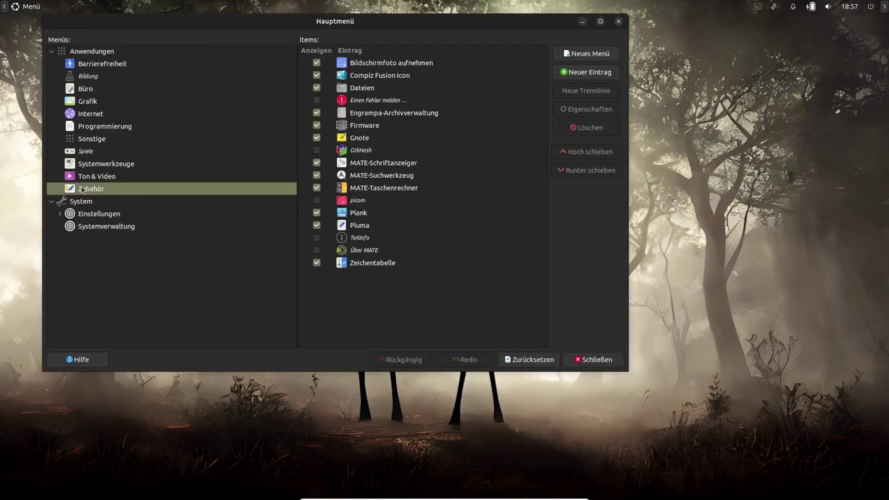
left_click(105, 181)
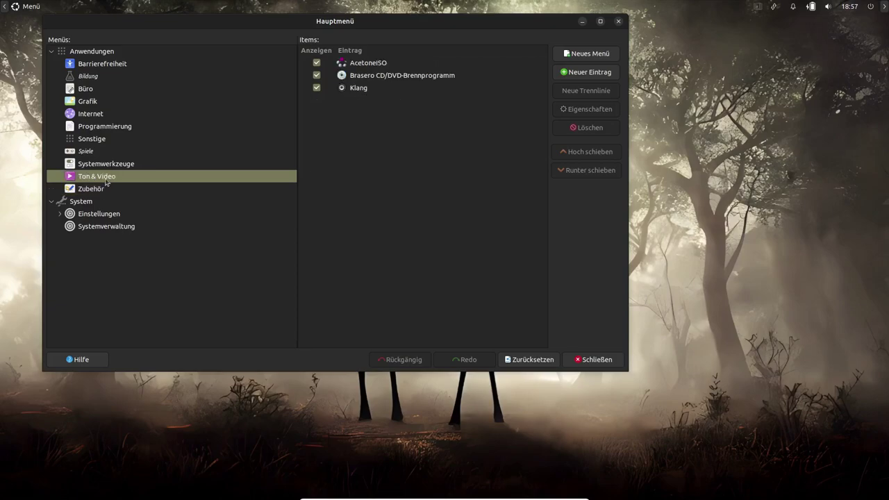
left_click(112, 170)
left_click(379, 78)
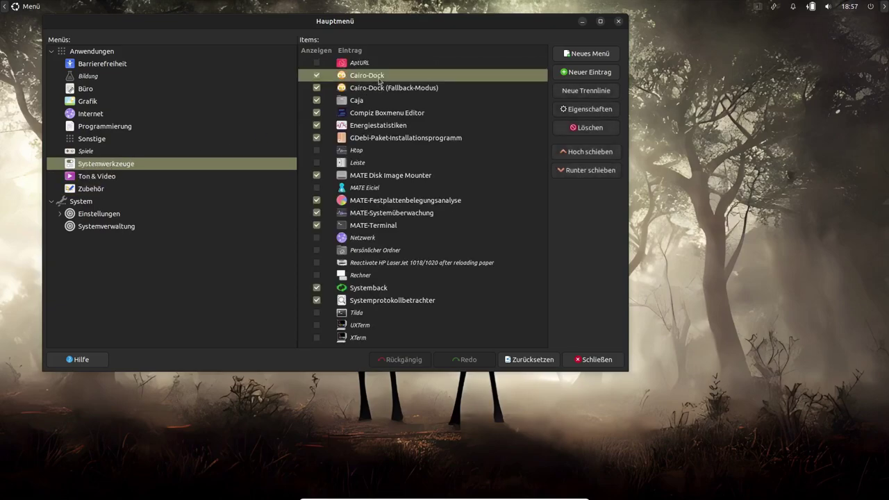
left_click(391, 89)
left_click(317, 87)
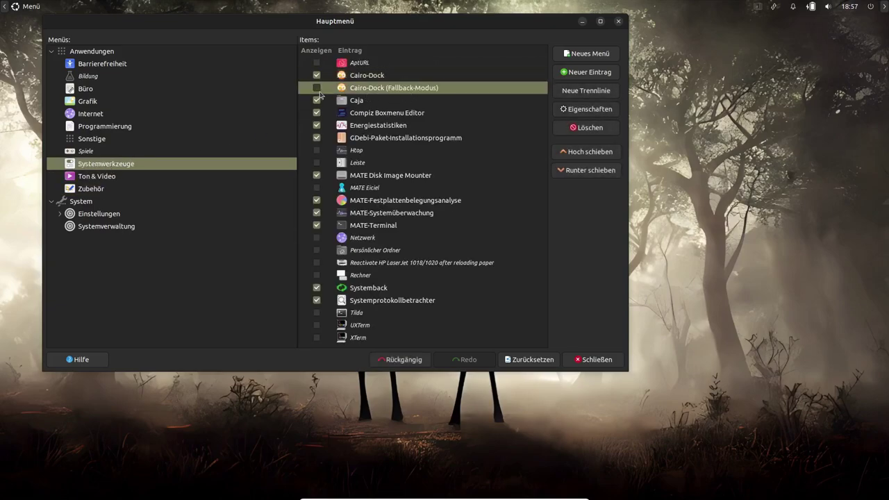
- Examine the start command in the Cairo-Dock entry's launcher properties, then close the properties and the menu editor
left_click(372, 76)
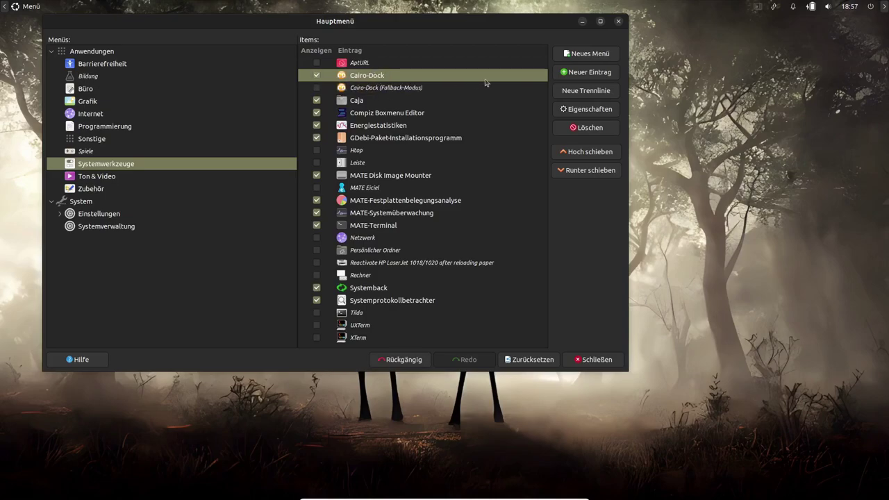
double_click(438, 77)
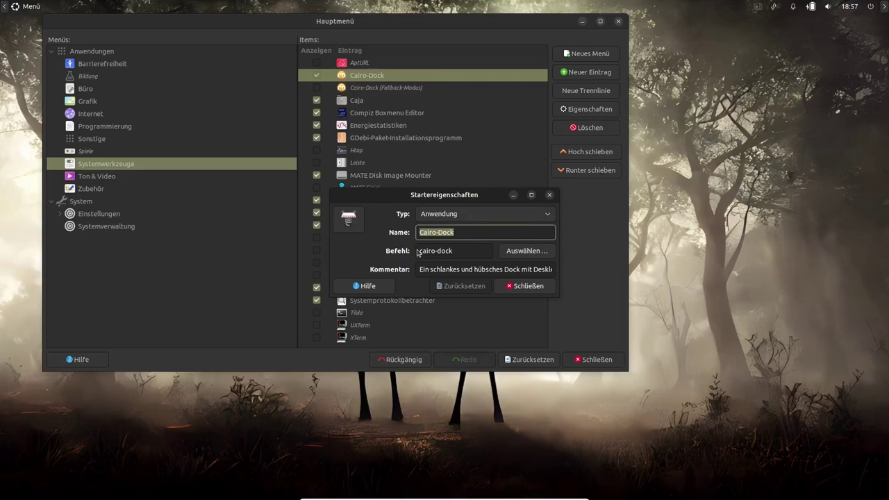
triple_click(464, 253)
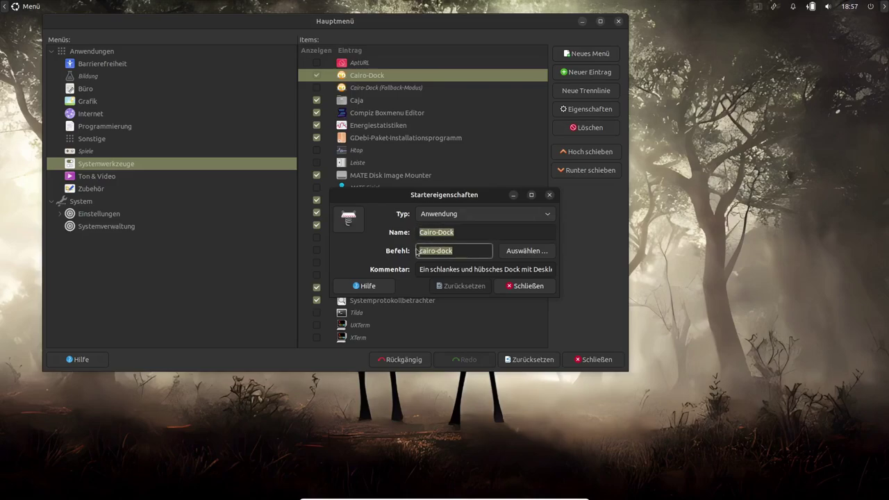
left_click(519, 287)
left_click(619, 22)
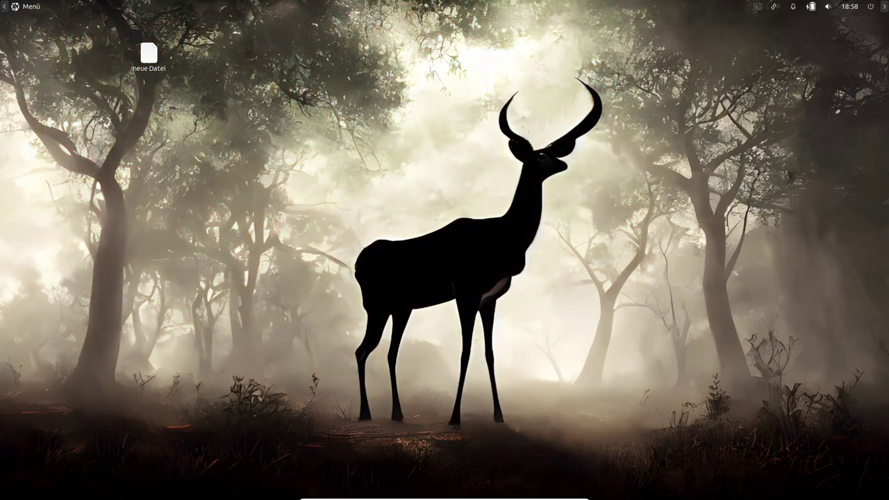
- Open the Startprogrammeinstellungen window through a menu search for start, and enlarge it to show the whole list of startup programs
left_click(25, 7)
key("Escape")
key("super")
type("start")
key("Return")
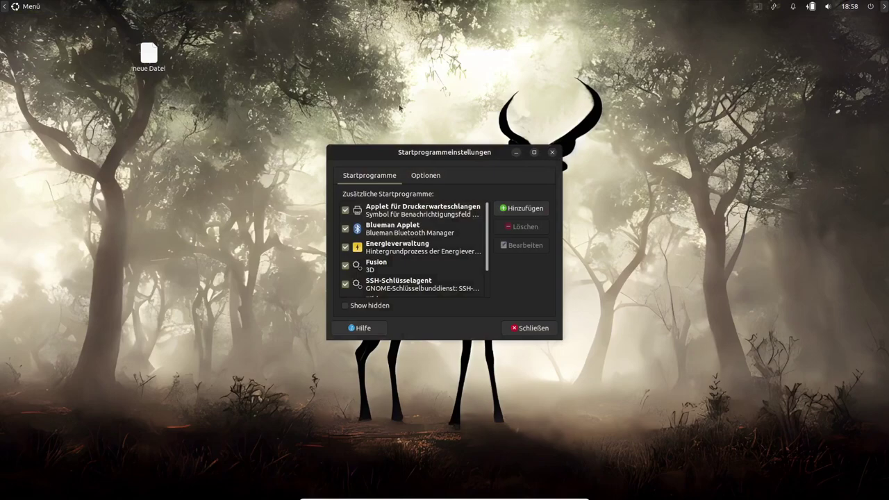
left_click_drag(480, 164, 377, 108)
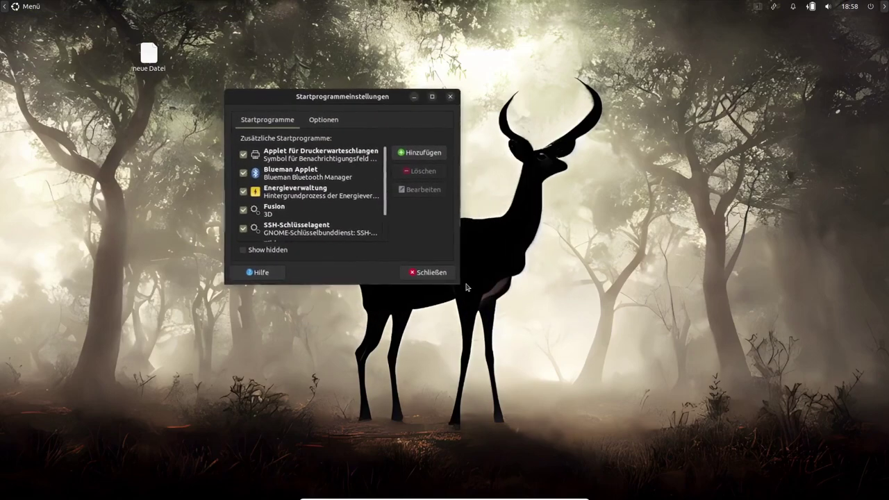
left_click_drag(460, 287, 579, 359)
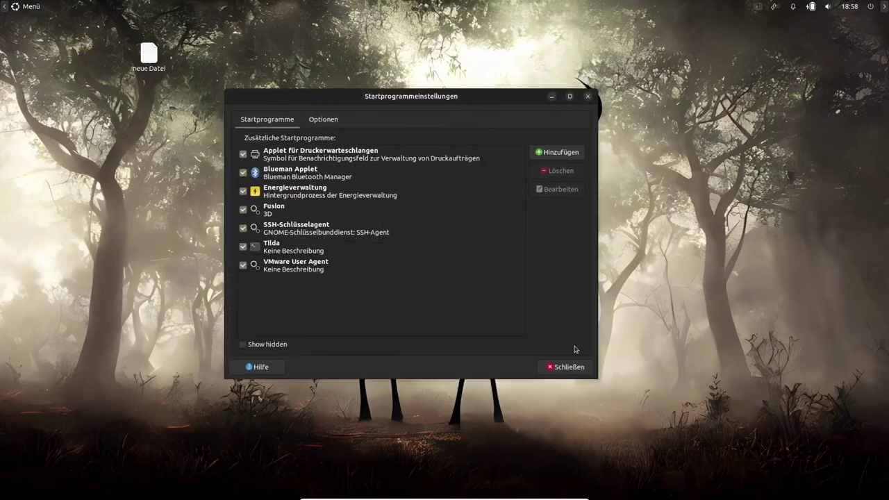
- Add a startup program named cairo-dock with the command cairo-dock and the comment Schöne verspielte Leiste, then close the startup settings
left_click(559, 153)
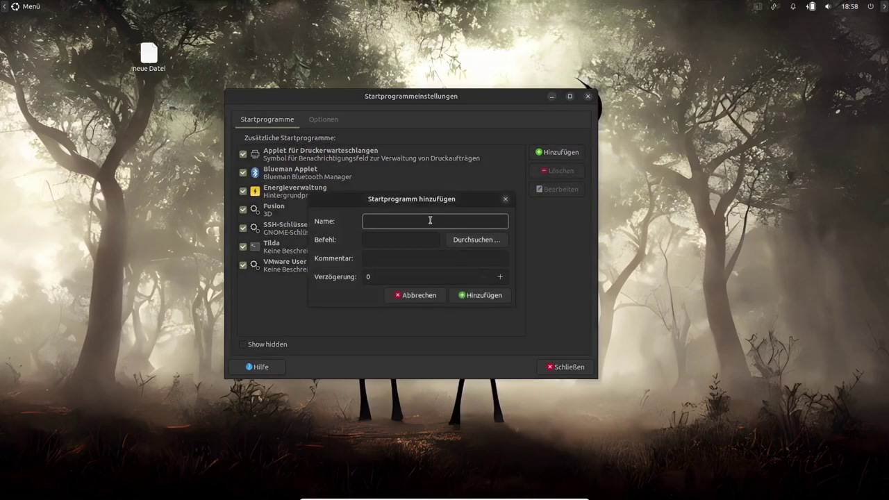
type("cairo-dock")
left_click(417, 242)
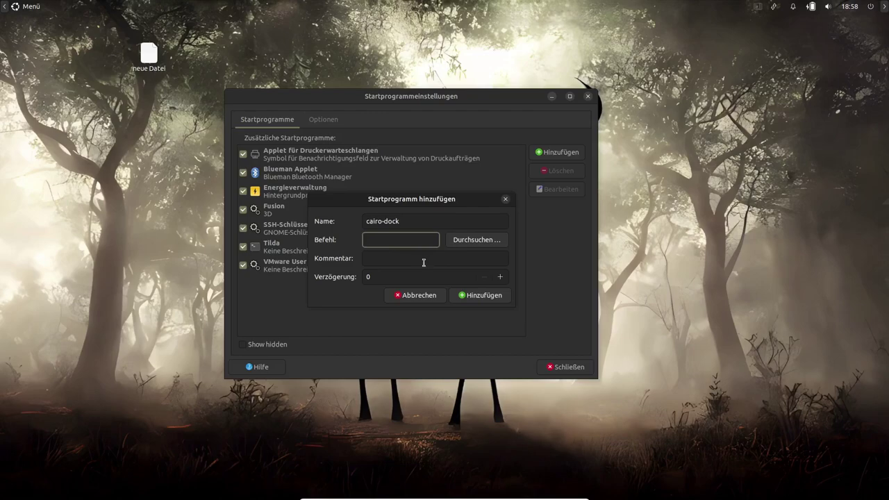
type("cairo-dock")
left_click(418, 259)
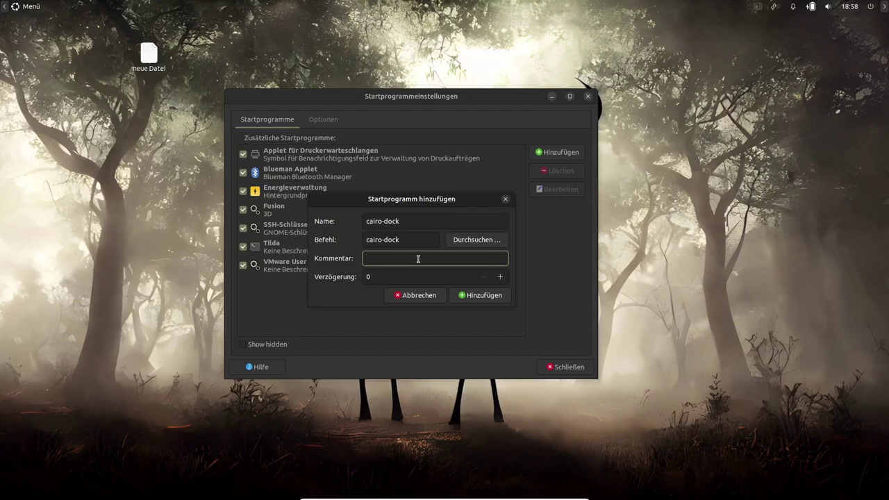
type("Schönes verspieltes Leiste")
key("BackSpace")
key("BackSpace")
left_click(484, 295)
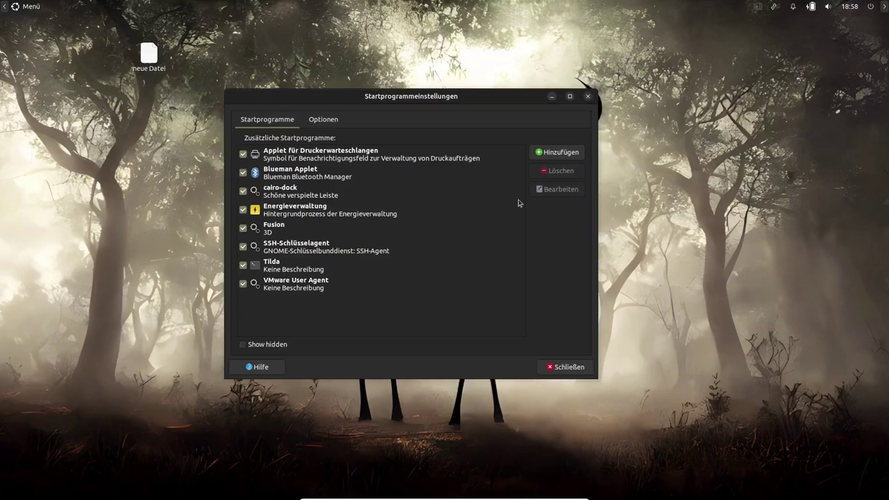
left_click(587, 97)
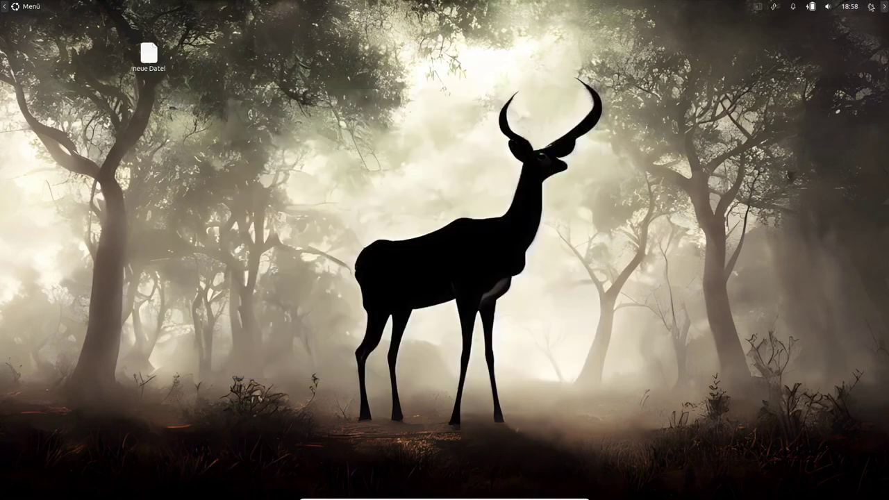
- Restart the computer and log back in with the account password
left_click(870, 7)
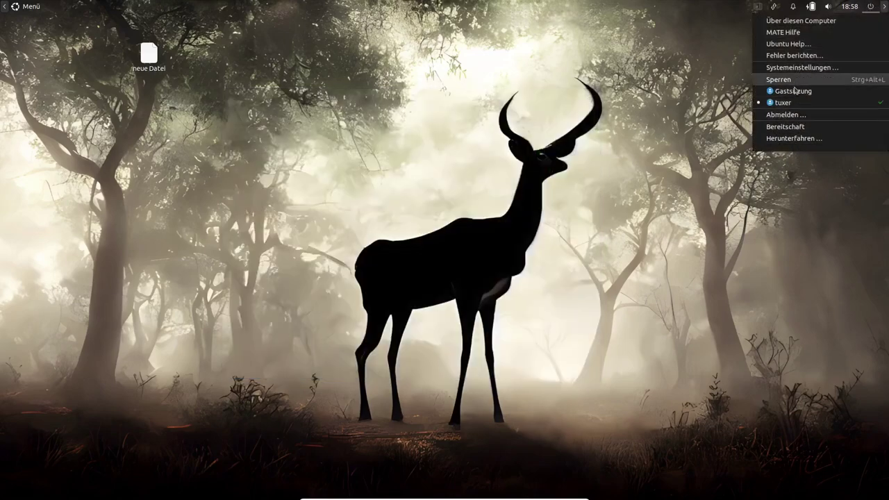
left_click(791, 139)
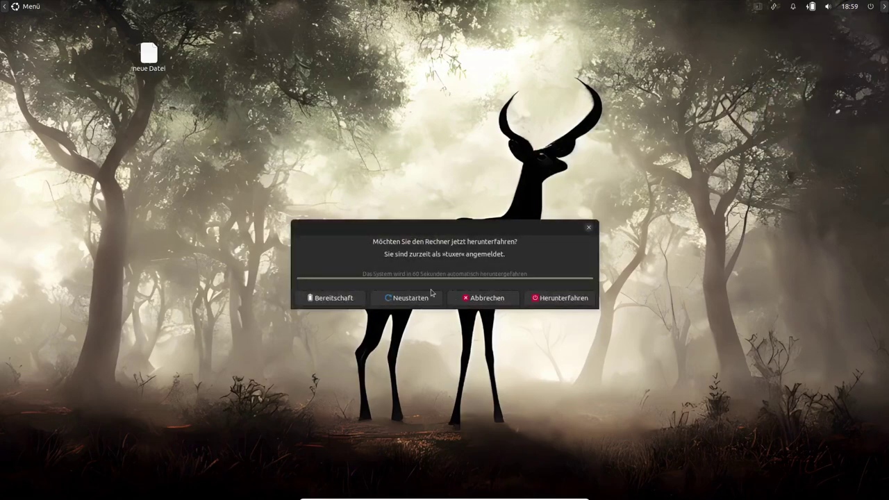
left_click(407, 299)
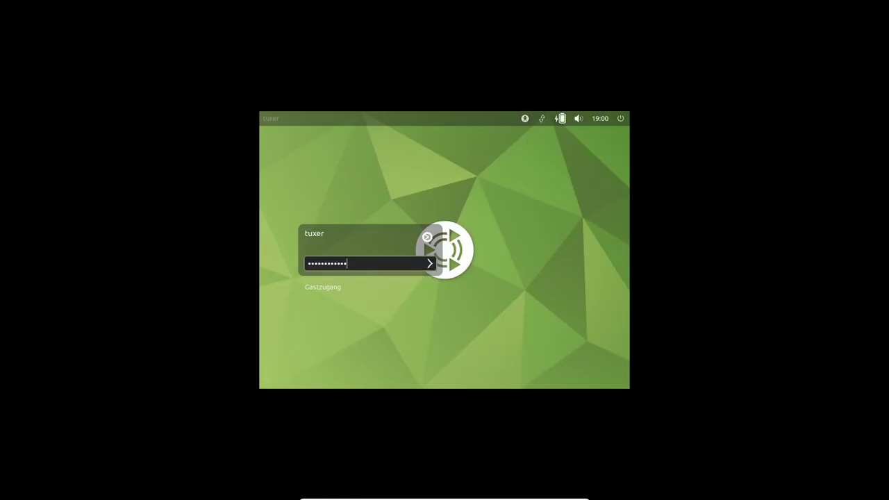
key("Return")
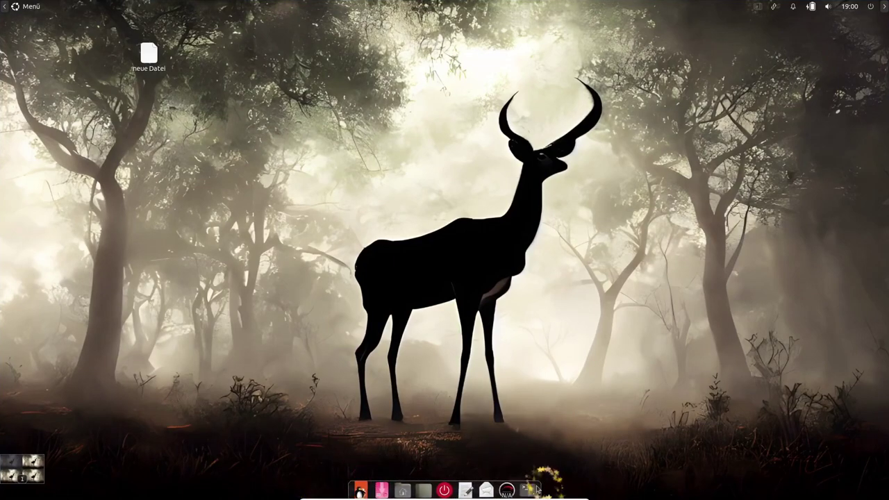
- Open the Cairo-Dock configuration, enlarge its window and set the dock's screen edge to Links
right_click(382, 489)
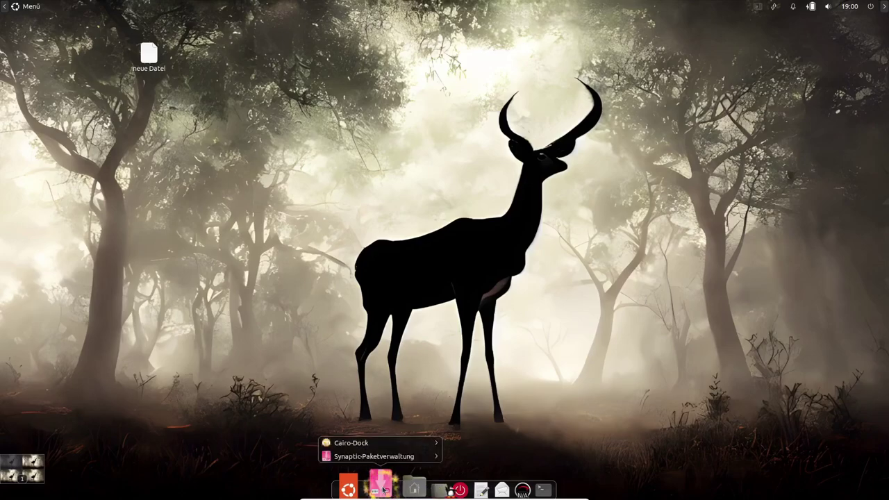
mouse_move(389, 442)
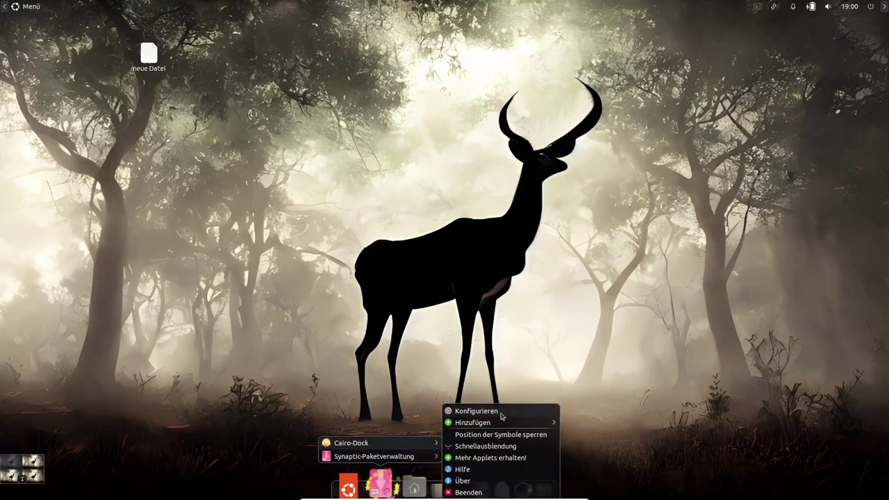
left_click(476, 411)
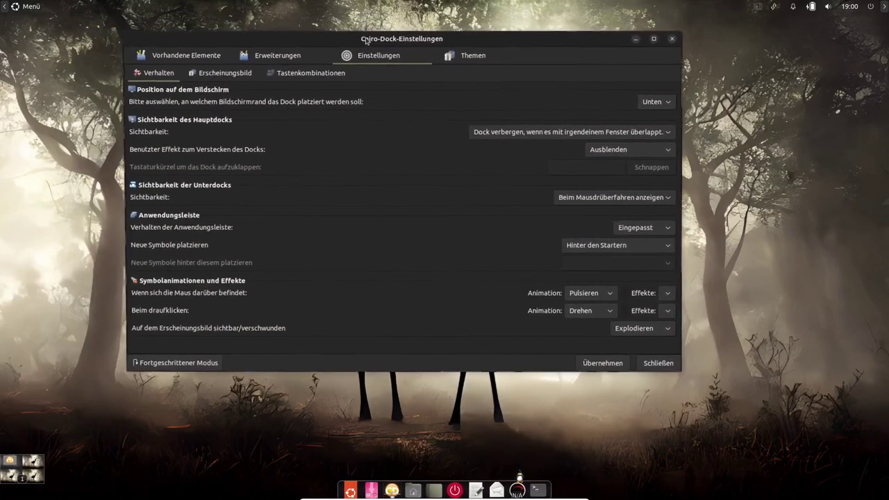
left_click_drag(688, 371, 794, 417)
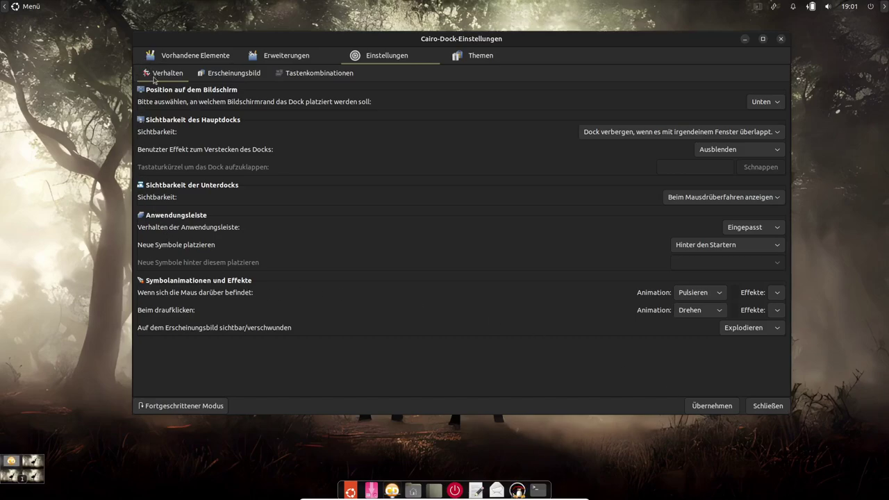
left_click(766, 102)
left_click(757, 144)
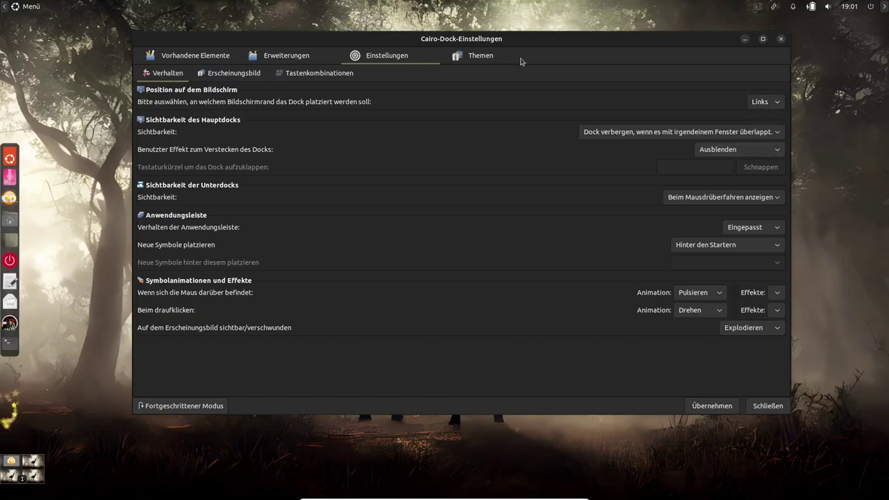
- Keep the main dock's visibility at Dock verbergen, wenn es mit irgendeinem Fenster überlappt and test it by overlapping the dock with the settings window
left_click_drag(520, 45, 366, 44)
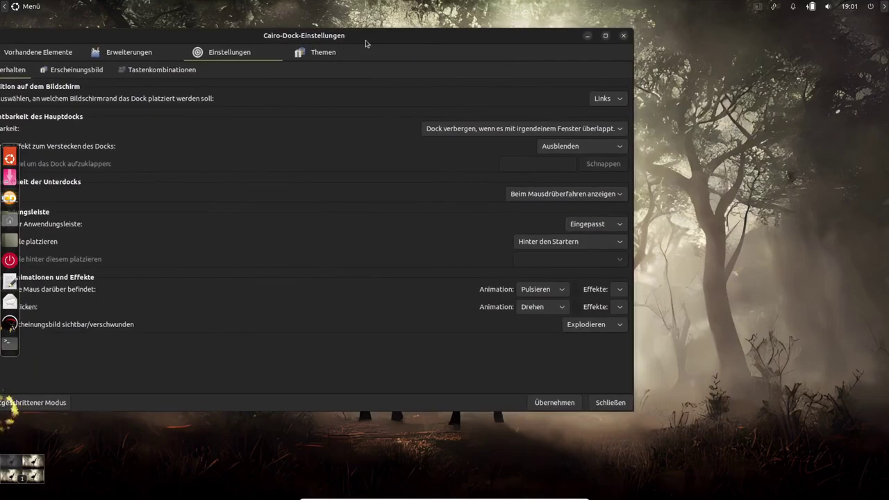
left_click(584, 131)
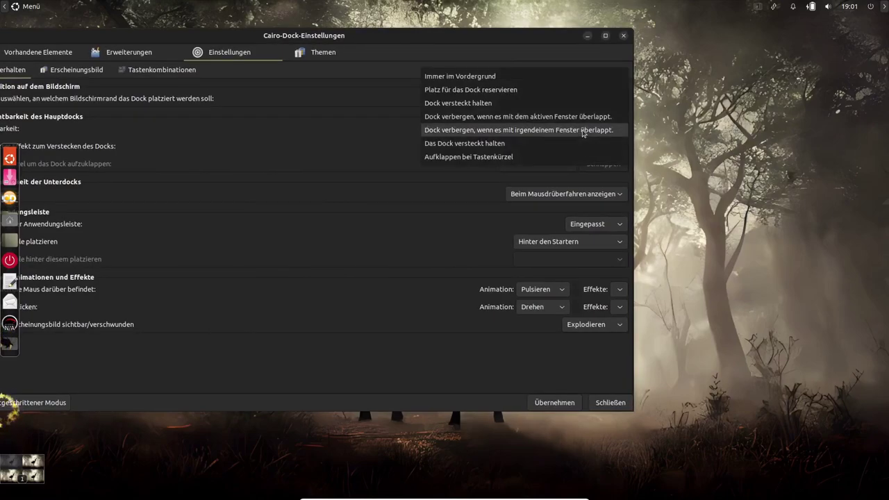
left_click(503, 132)
left_click_drag(329, 36, 287, 40)
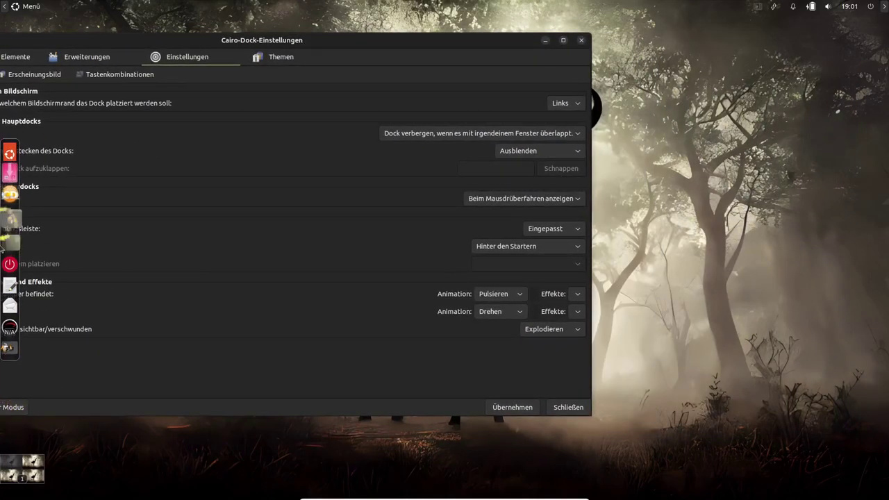
left_click_drag(200, 45, 262, 53)
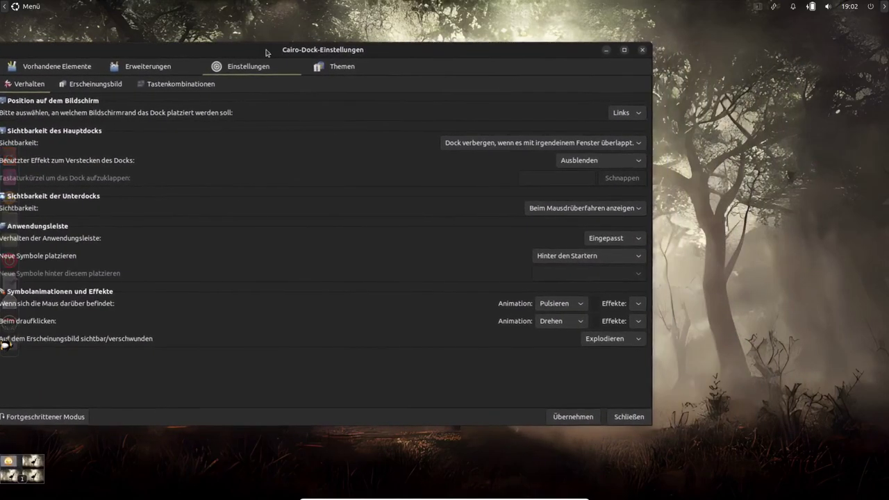
mouse_move(2, 191)
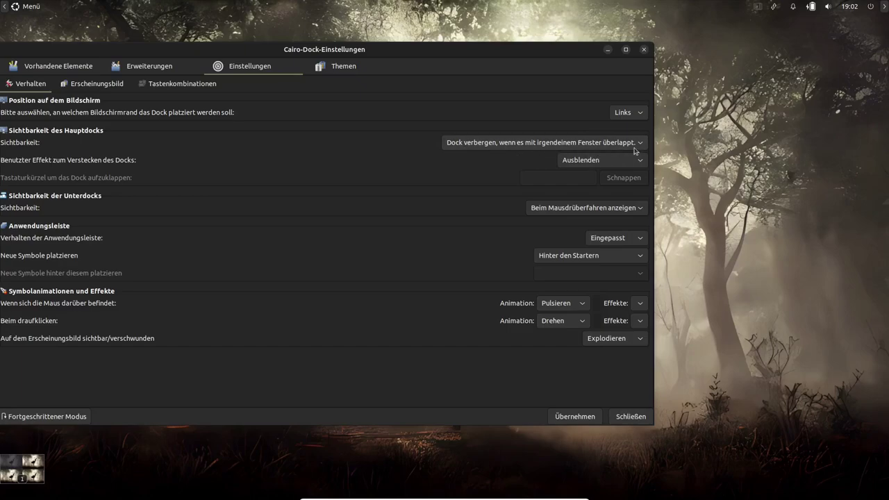
left_click_drag(305, 54, 268, 50)
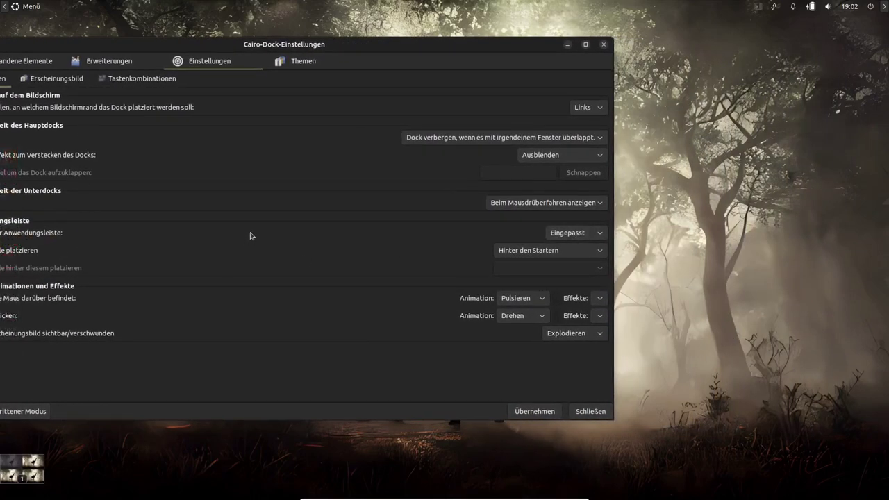
- Launch Synaptic from the dock and switch between its window and the Cairo-Dock settings to examine how the dock hides
mouse_move(431, 497)
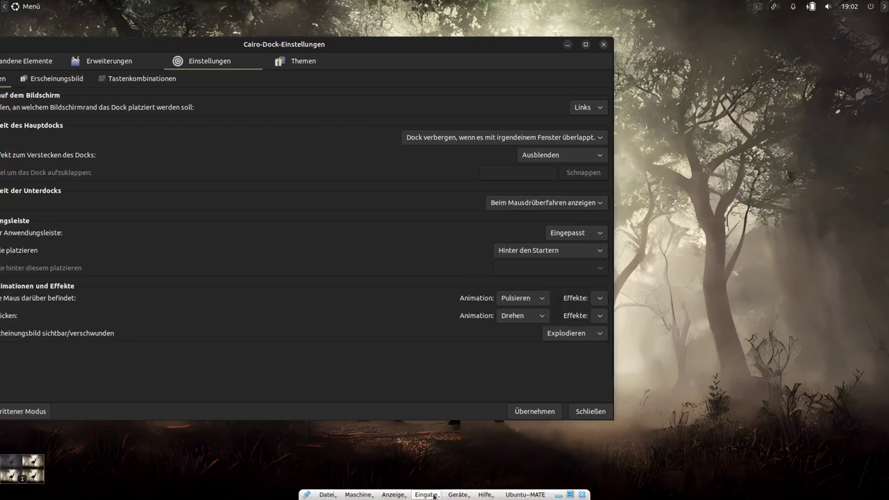
mouse_move(8, 218)
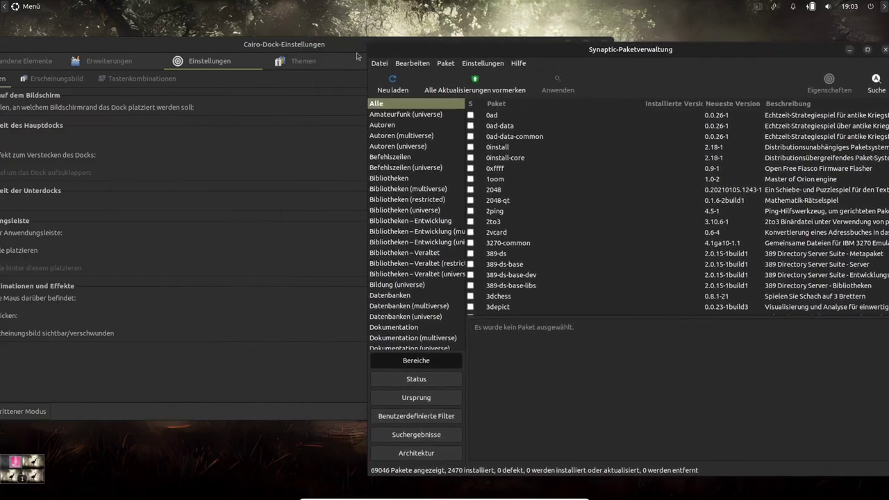
left_click(291, 47)
left_click(654, 53)
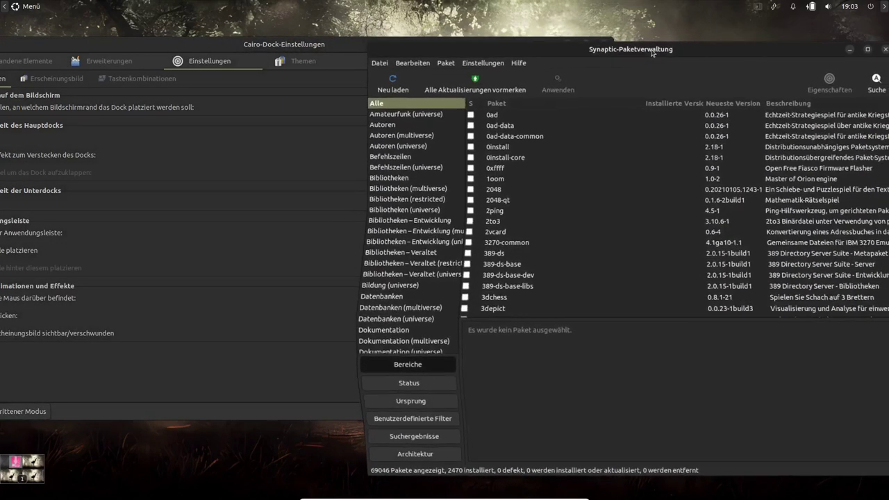
left_click(358, 46)
mouse_move(2, 254)
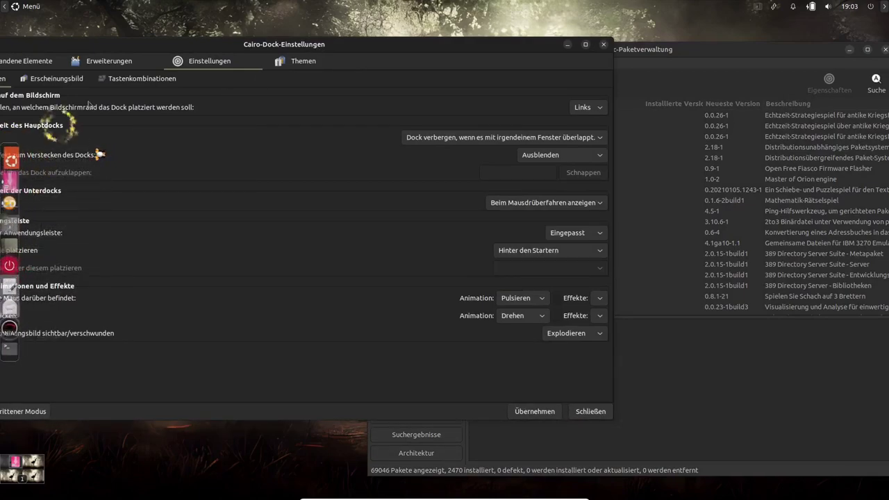
left_click_drag(155, 46, 161, 62)
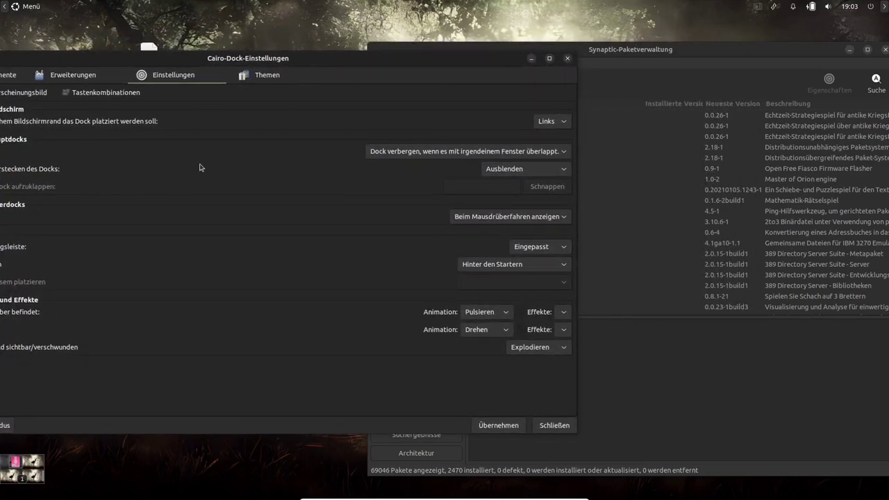
left_click(643, 48)
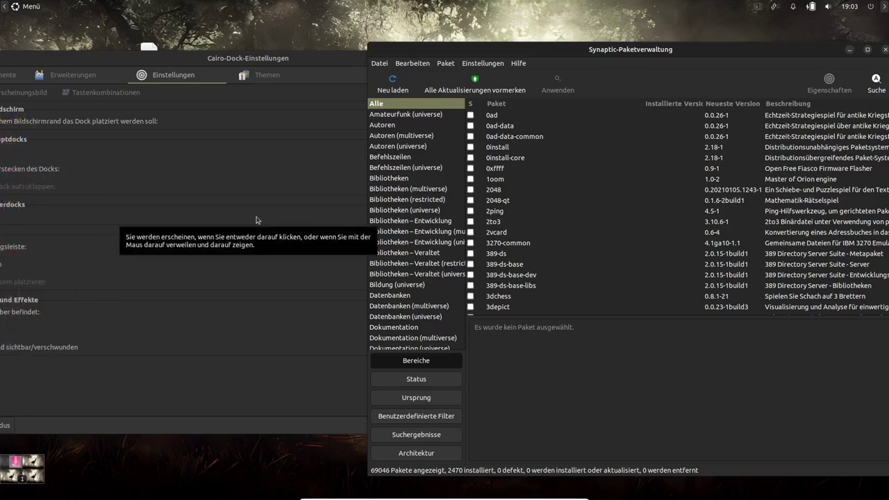
left_click(327, 56)
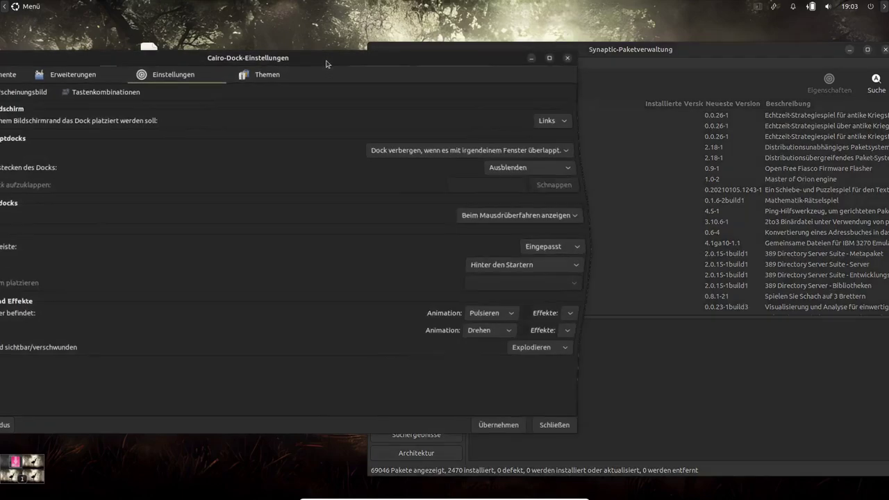
left_click(644, 58)
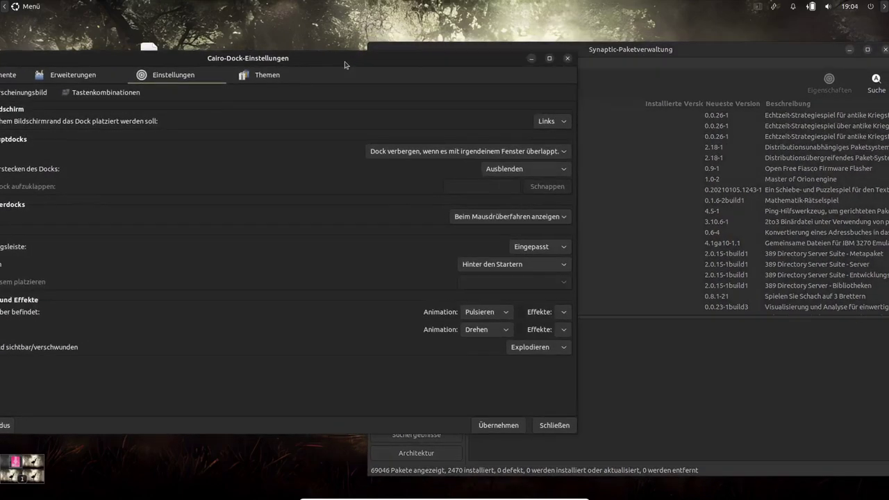
left_click(682, 51)
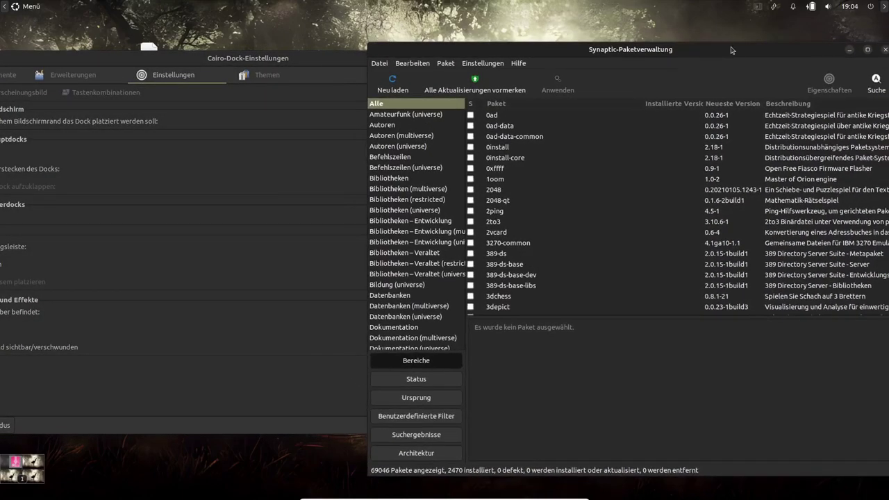
- Maximize the Cairo-Dock settings window, reveal the hidden dock at the screen edge and restore the window to its normal size
left_click_drag(730, 50, 626, 120)
left_click_drag(441, 63, 611, 66)
left_click(726, 57)
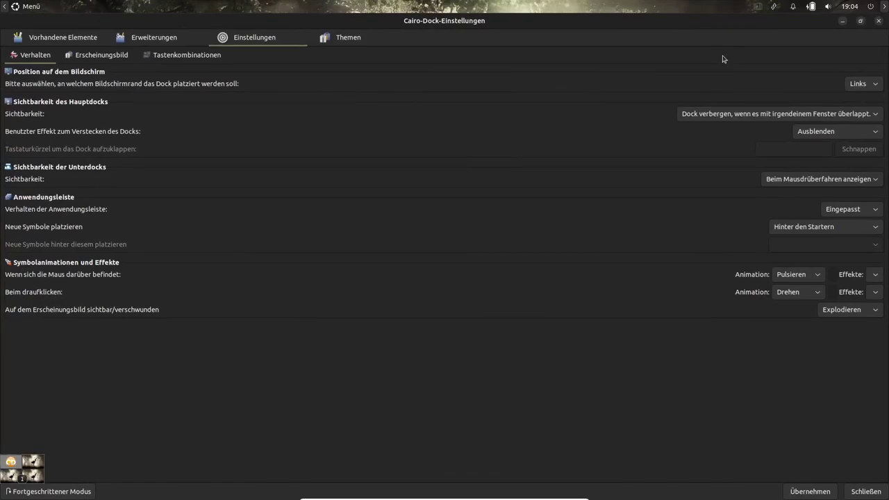
mouse_move(1, 215)
left_click(860, 22)
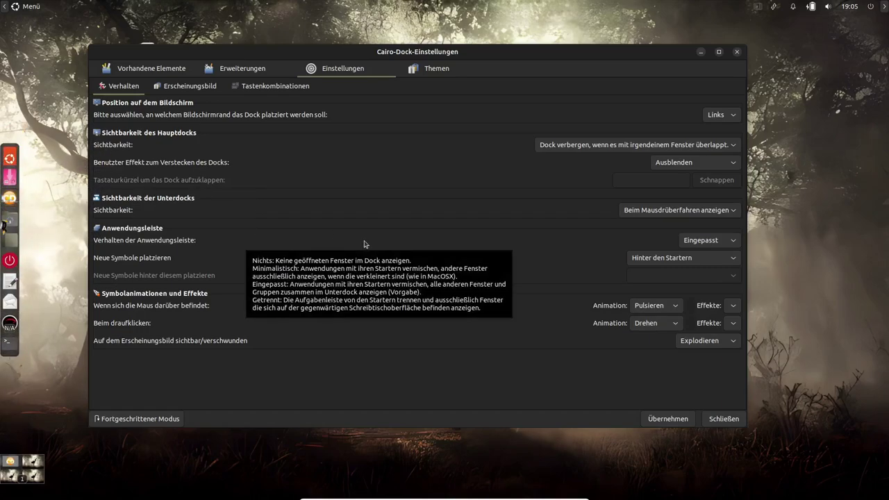
- Try the Springen animation for clicked dock icons and test it on the Terminal icon
left_click(658, 323)
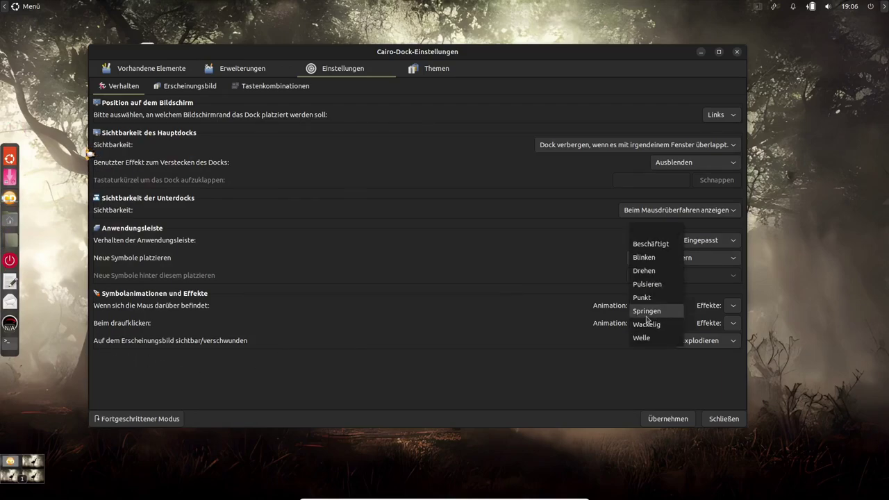
left_click(647, 311)
left_click(12, 341)
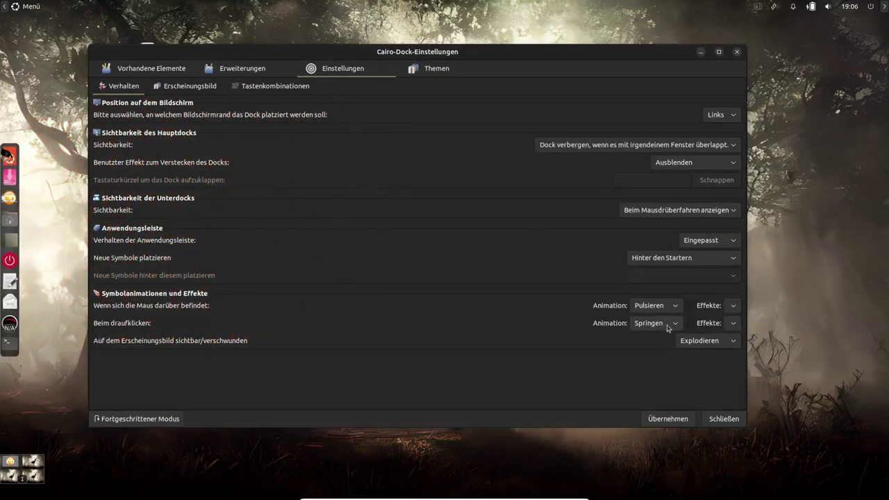
- Set the animation for clicked icons to Drehen and test it by showing and hiding the dock's Terminal
left_click(663, 323)
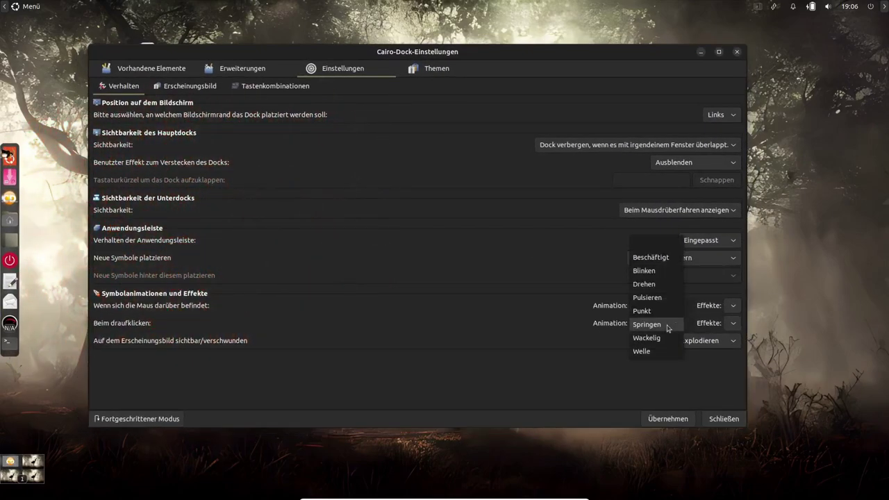
left_click(658, 284)
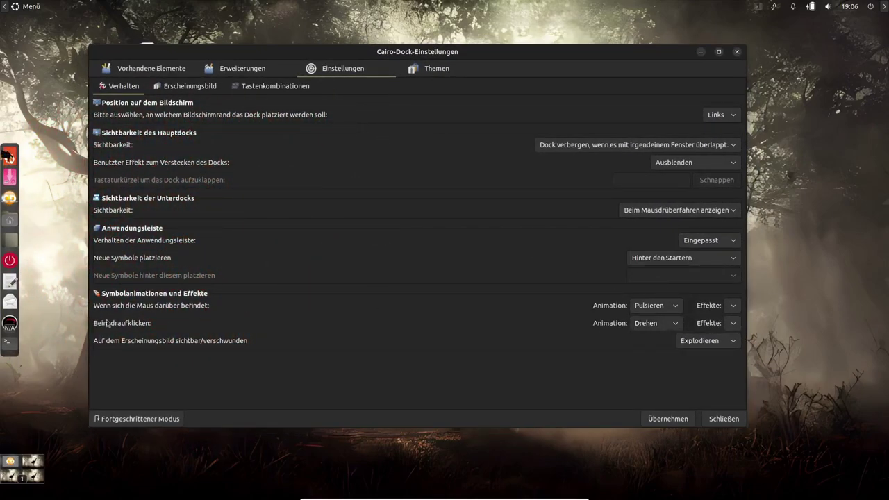
left_click(10, 343)
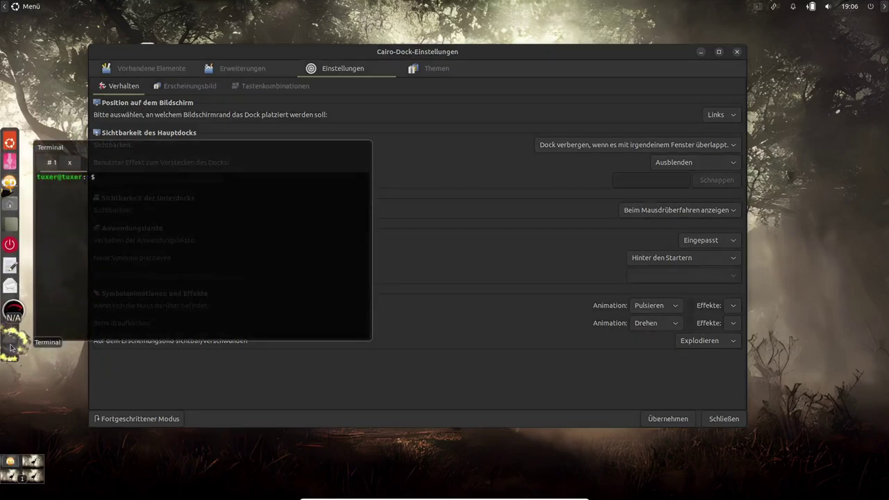
left_click(15, 344)
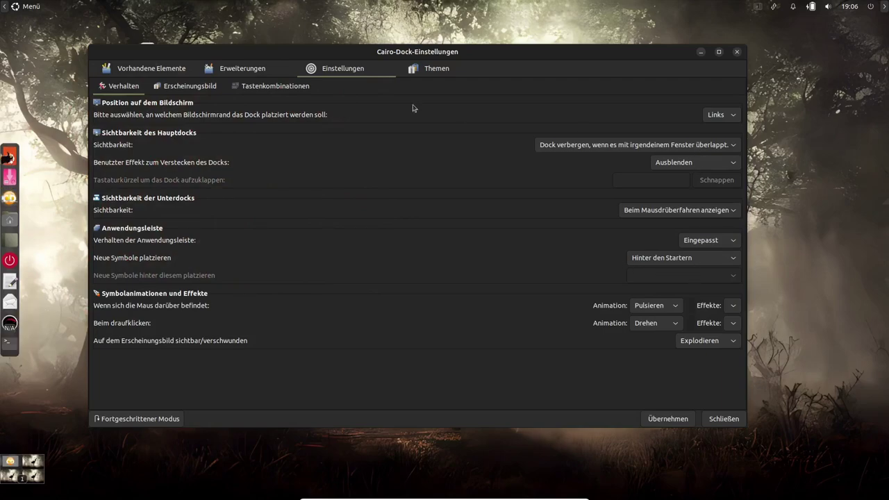
- Look through the dock's appearance settings, its keyboard shortcuts and the list of available themes
left_click(190, 86)
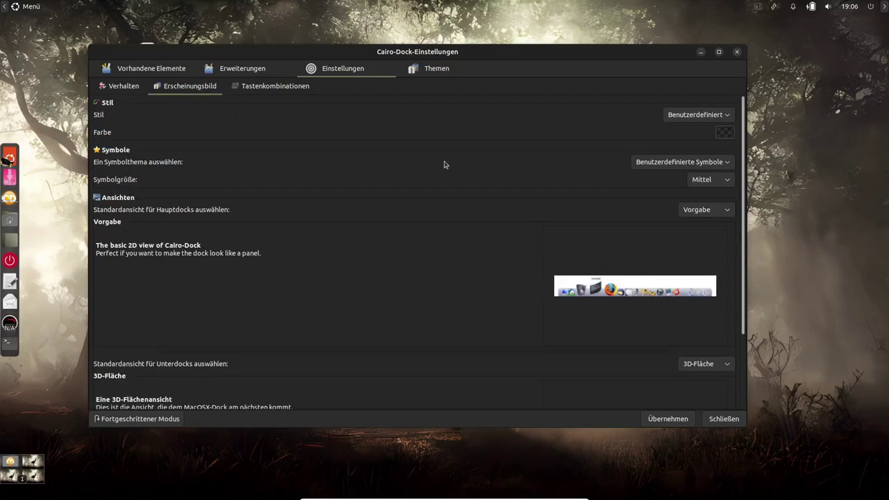
left_click(262, 87)
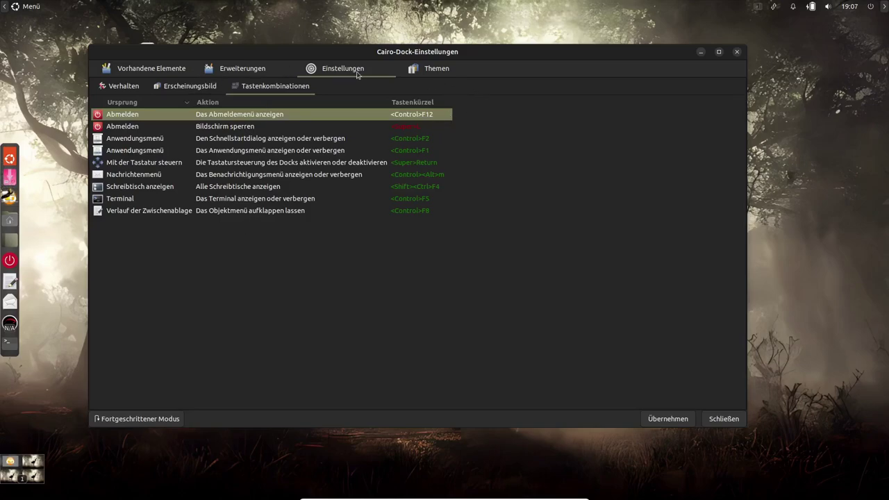
left_click(420, 68)
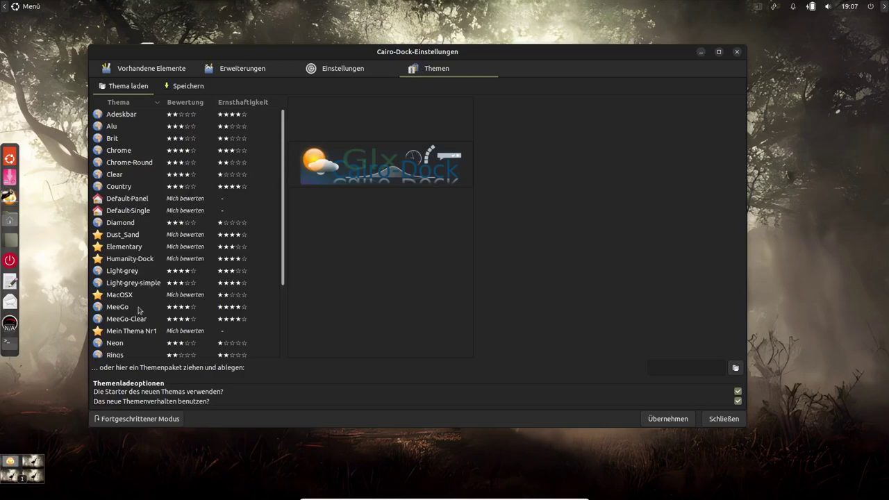
- Save the current dock setup as the theme Mein Profil MATE and return to the list of loadable themes
left_click(185, 87)
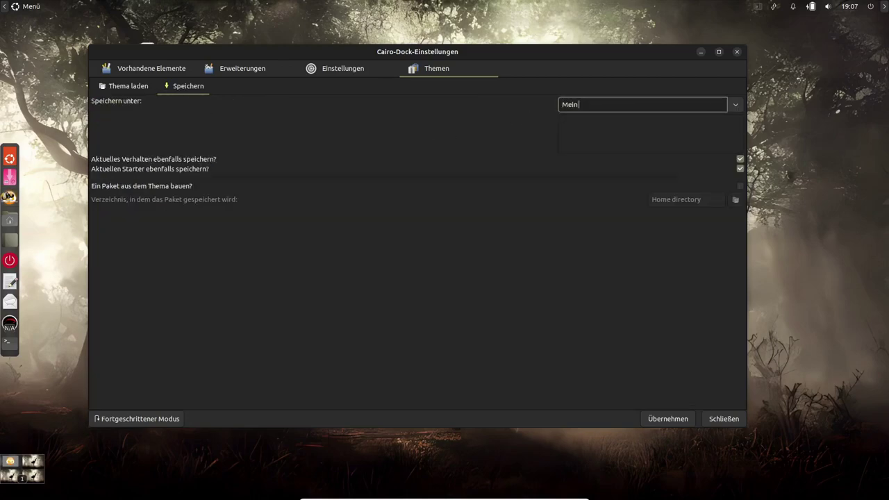
type("MATE")
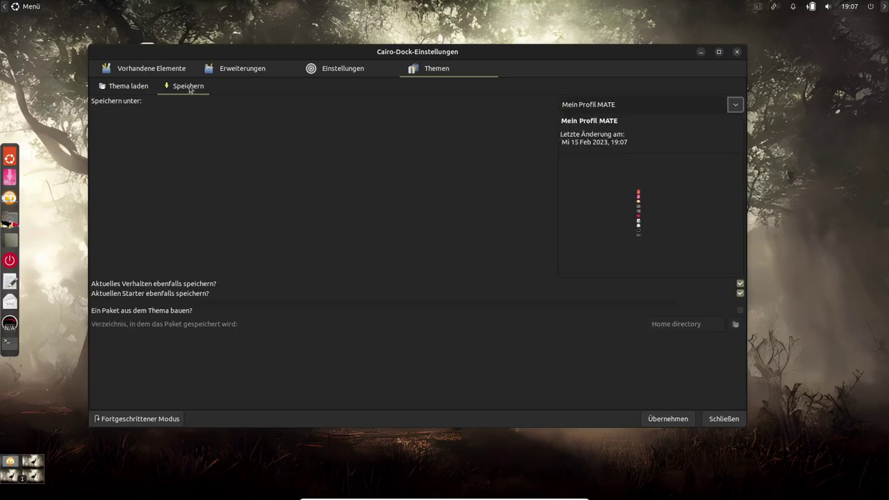
left_click(132, 87)
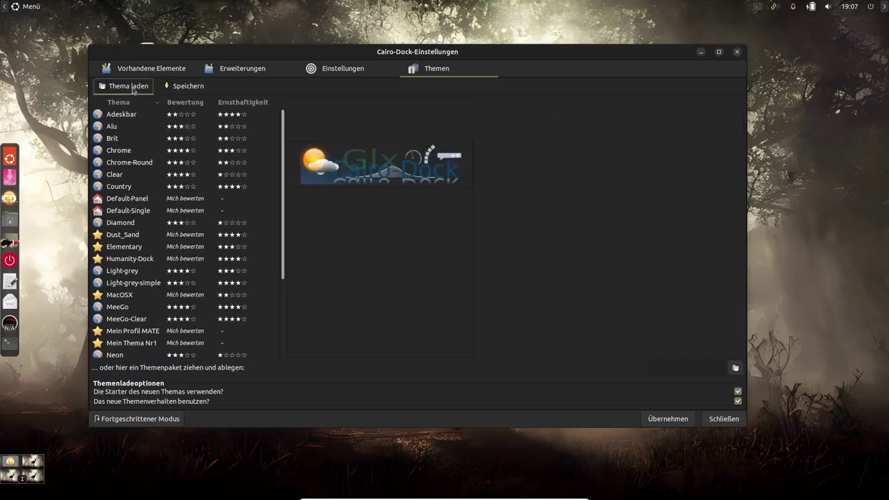
- Preview the Dust_Sand and Default-Single themes and load the Elementary theme
left_click(122, 235)
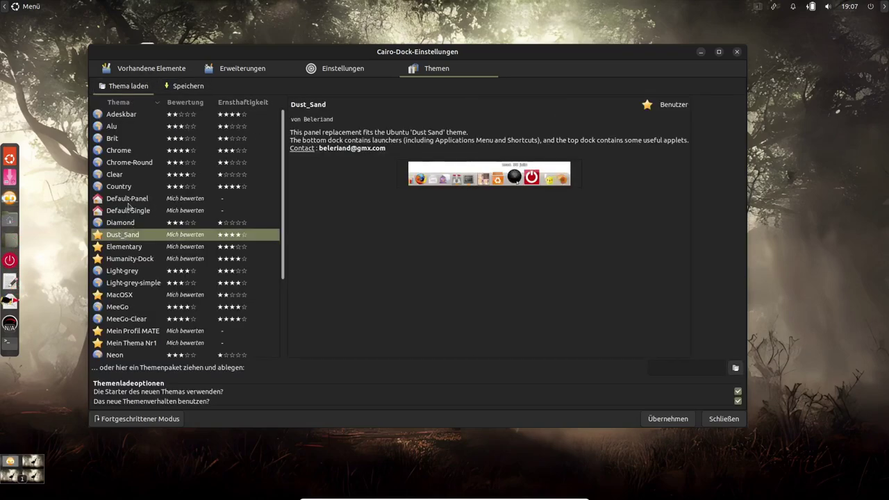
left_click(129, 210)
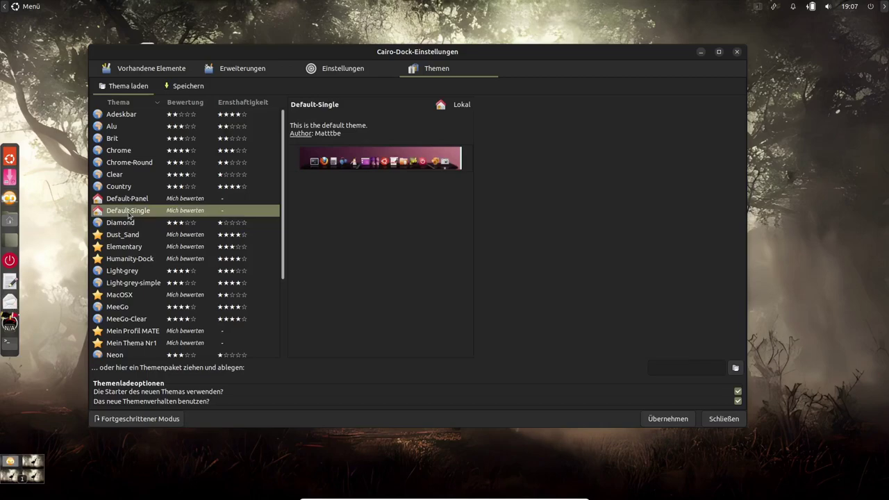
left_click(155, 249)
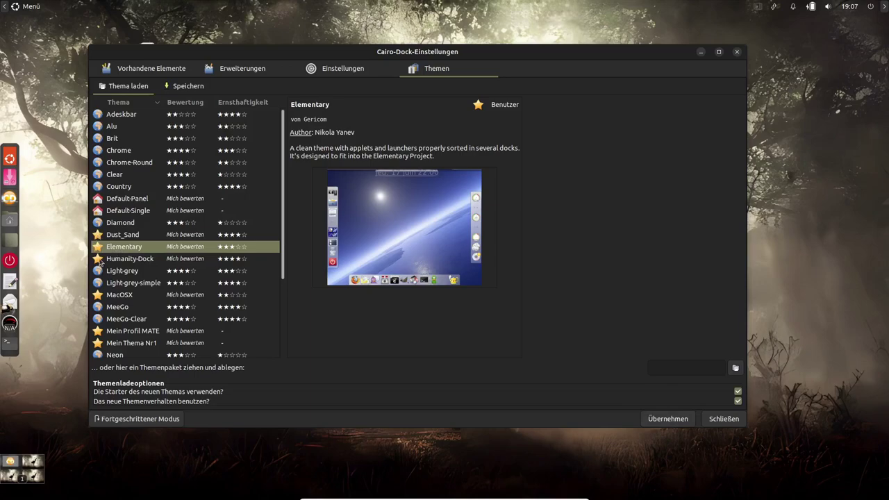
left_click(668, 418)
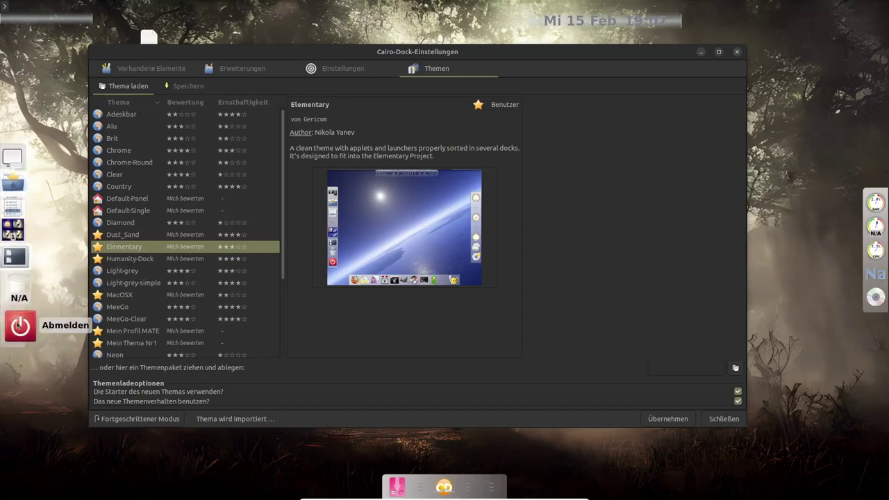
- Load the Humanity-Dock theme and bring the Cairo-Dock settings back up
left_click(136, 258)
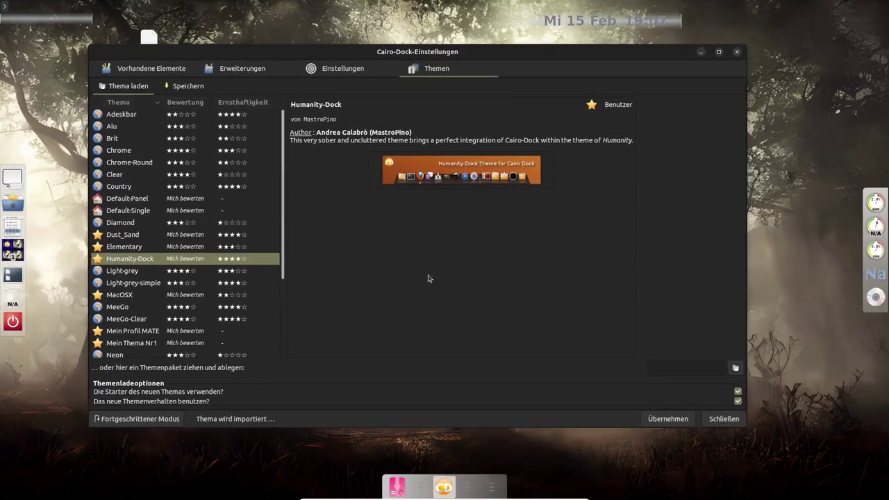
left_click(691, 417)
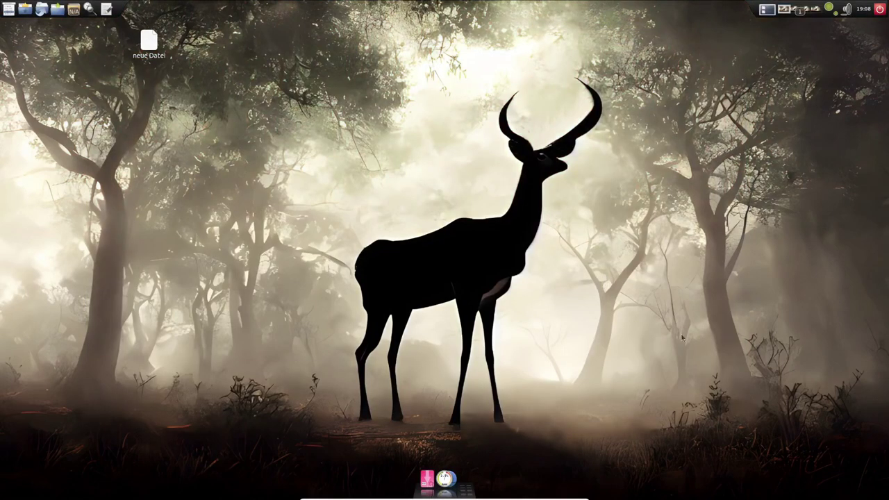
left_click(426, 478)
- Load the MacOSX theme, accepting the loss of theme changes, and move the clock desklet up along the desktop's edge
left_click(165, 324)
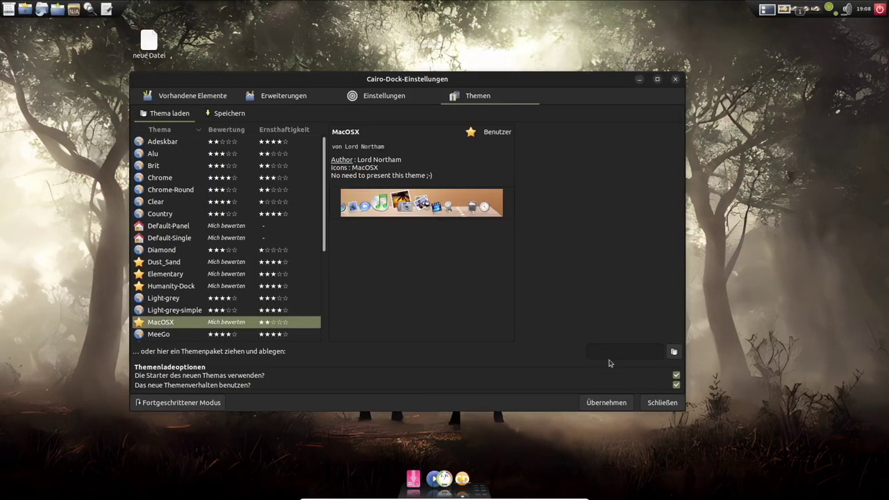
left_click(608, 403)
left_click(429, 424)
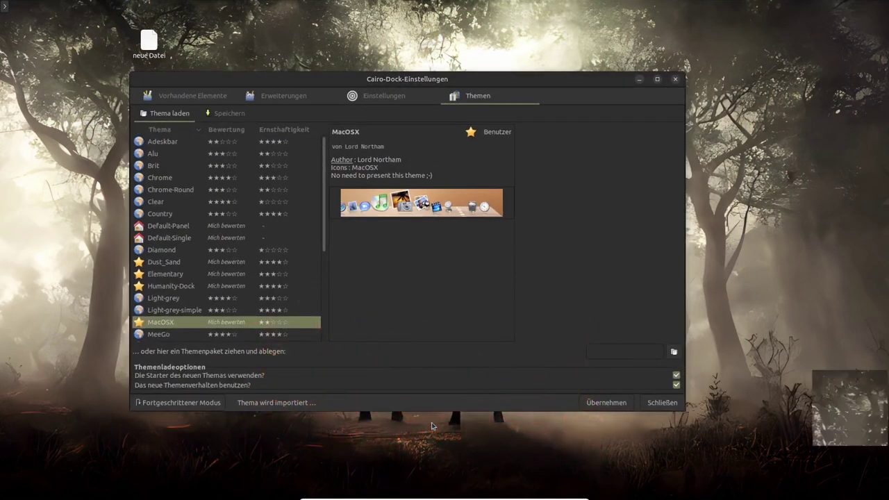
left_click_drag(842, 396, 761, 88)
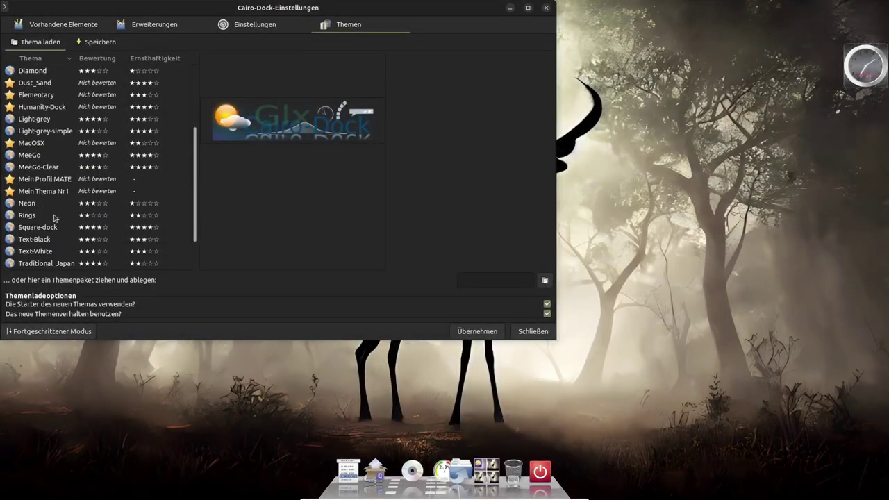
- Load the saved theme Mein Profil MATE, accepting the loss of changes made to the current theme
scroll(54, 218, "down", 2)
scroll(54, 218, "up", 6)
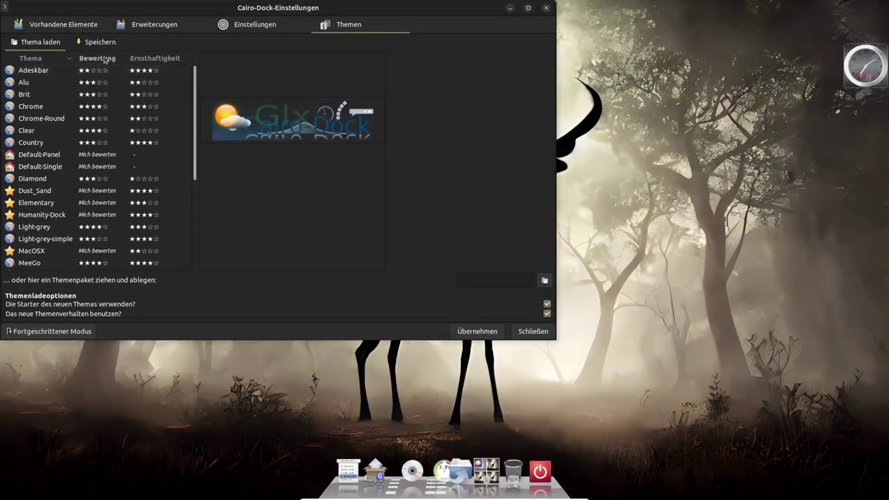
scroll(51, 170, "down", 2)
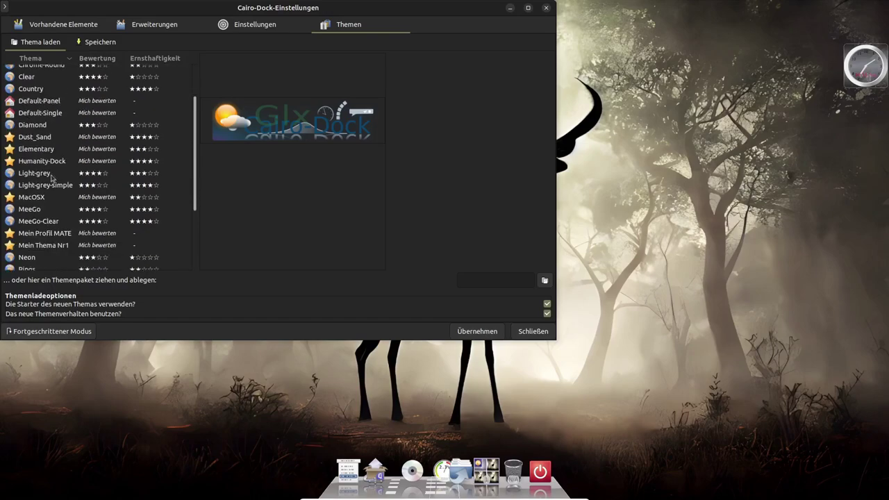
left_click(61, 236)
left_click(479, 332)
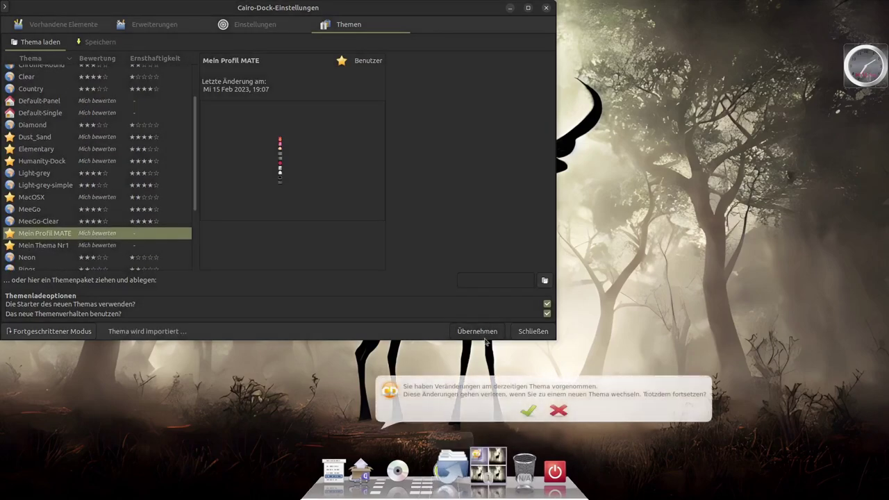
left_click(519, 413)
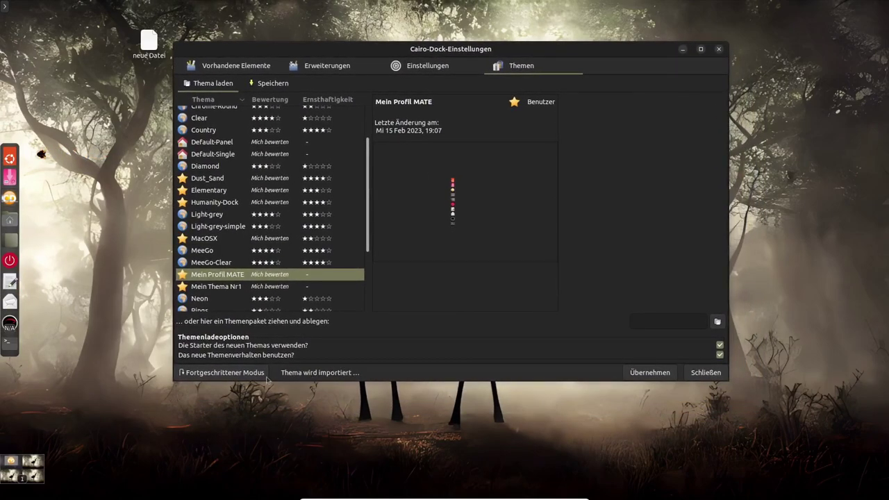
- Switch the Cairo-Dock settings to advanced mode and enlarge the window to show more applets
left_click(234, 375)
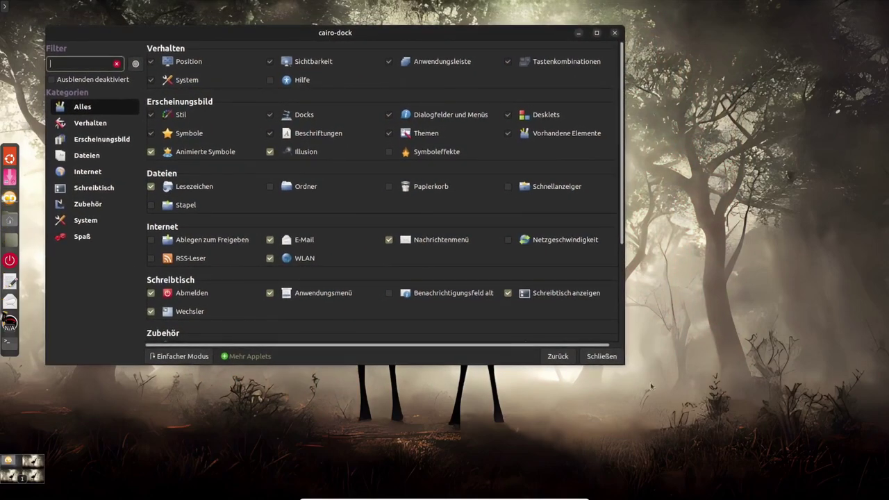
left_click_drag(624, 364, 815, 438)
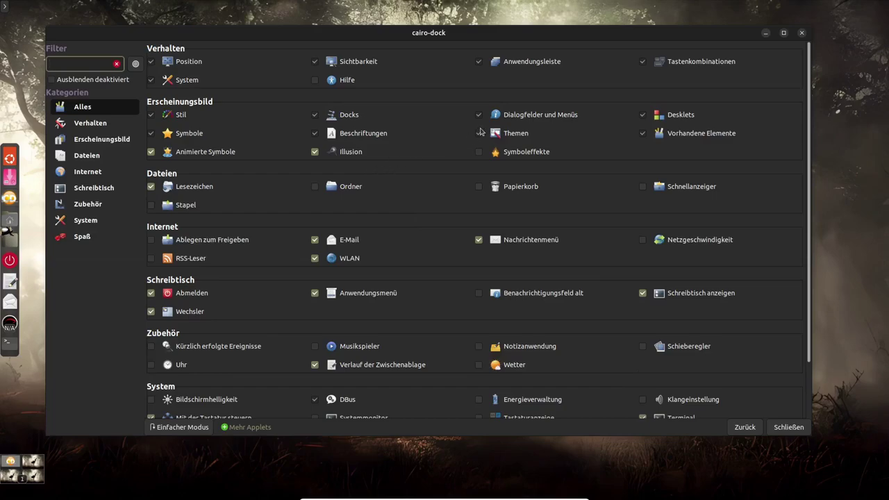
- Enable the Ordner applet, try the bookmarks icon in the dock and disable the Lesezeichen applet
left_click(315, 187)
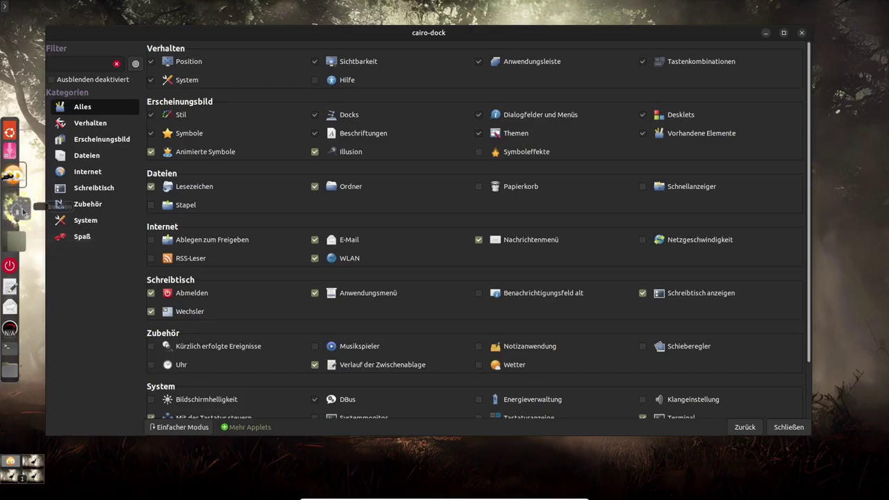
left_click(23, 212)
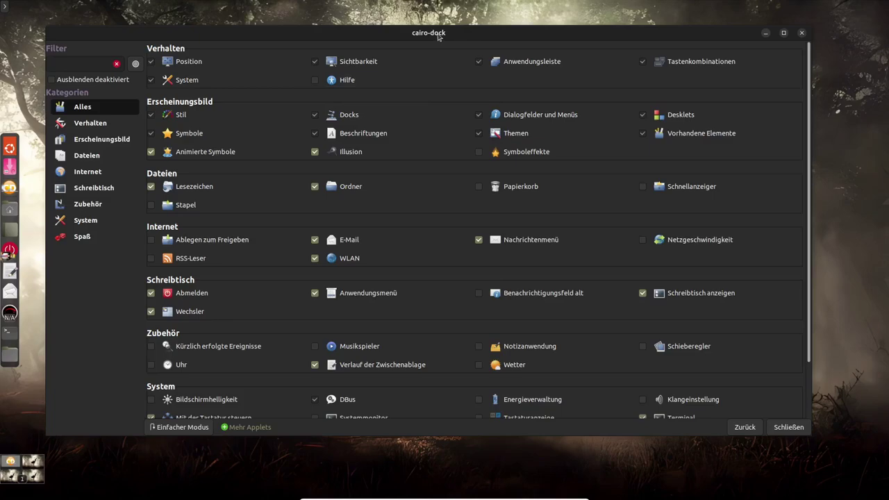
left_click(151, 187)
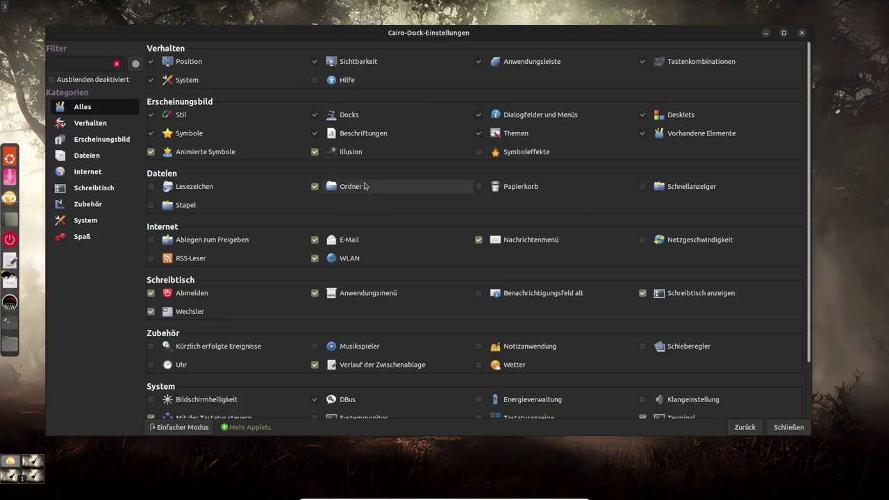
- Open the Ordner applet's settings and examine its icon, desklet position and folder configuration options
mouse_move(343, 191)
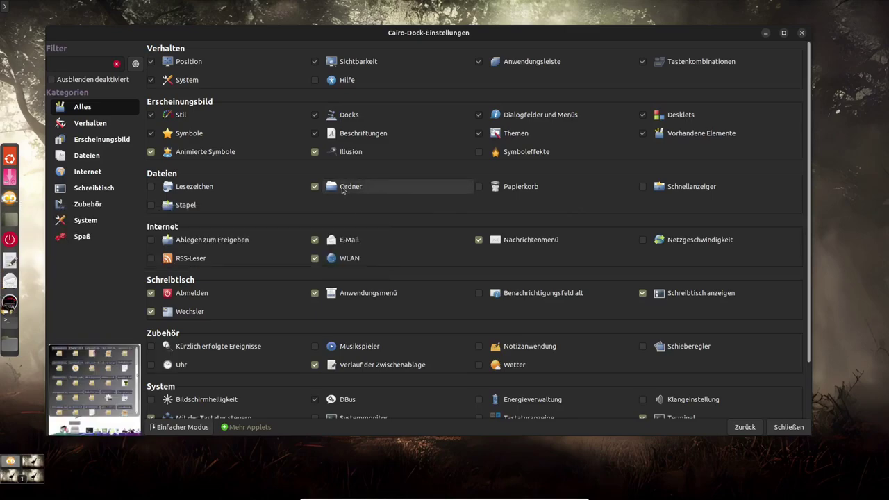
left_click(343, 189)
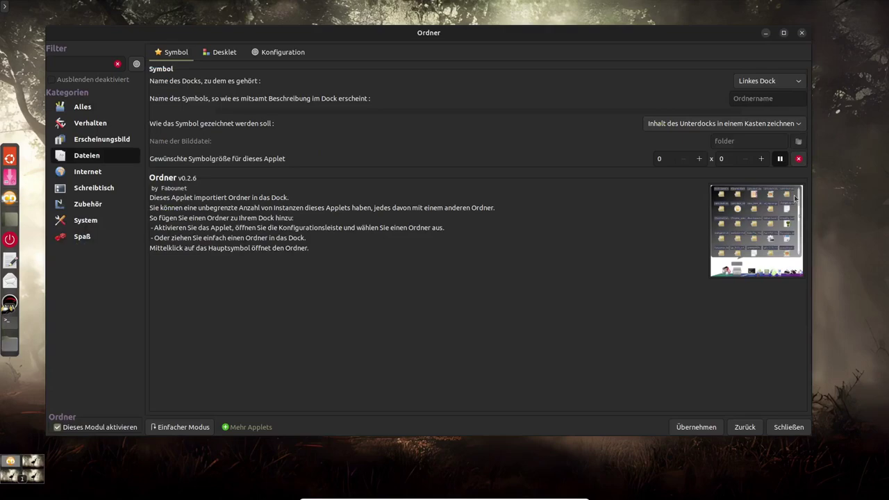
left_click(224, 53)
left_click(153, 68)
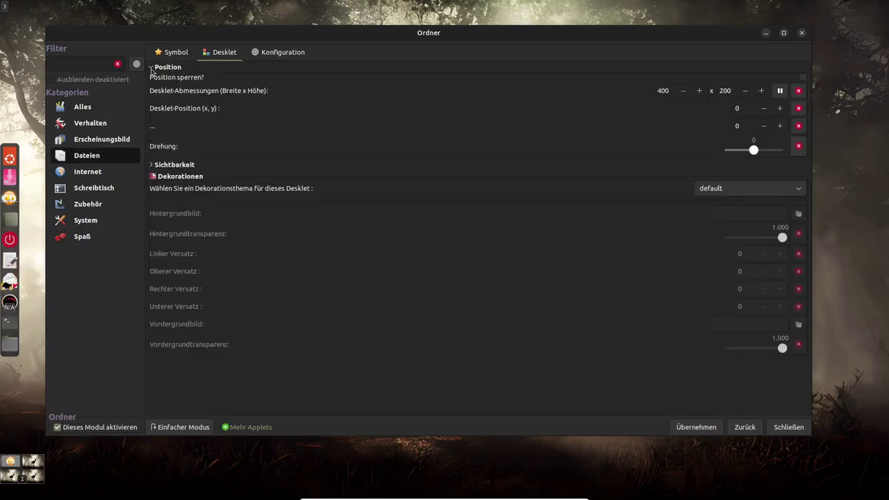
left_click(281, 53)
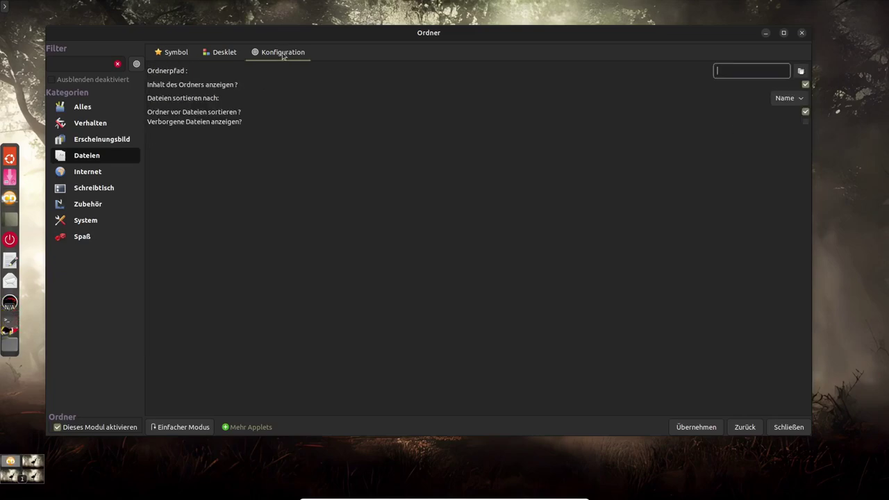
left_click(170, 54)
- Open the WLAN applet's configuration, examine its display and Symbol section options, and close the settings window
left_click(10, 302)
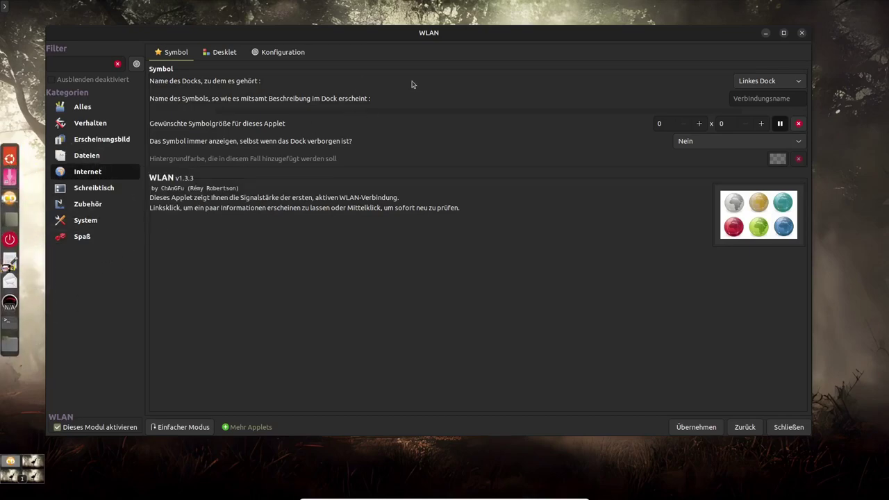
left_click(283, 52)
left_click(152, 253)
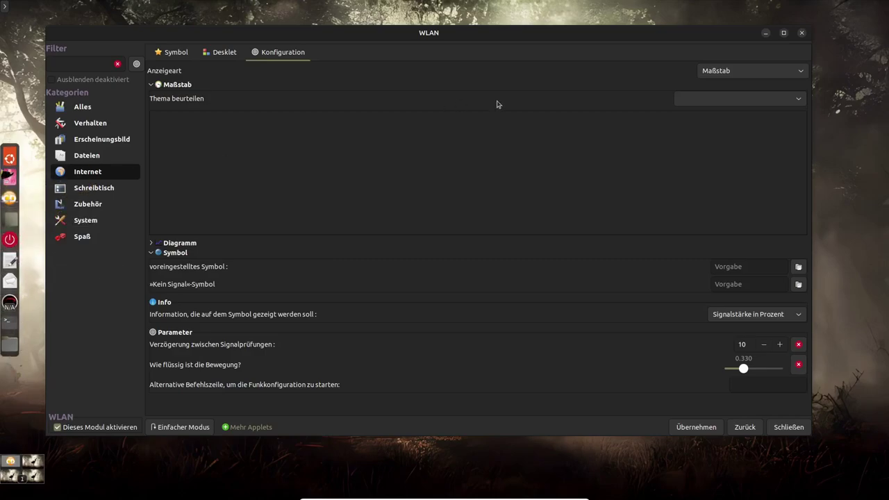
left_click(802, 34)
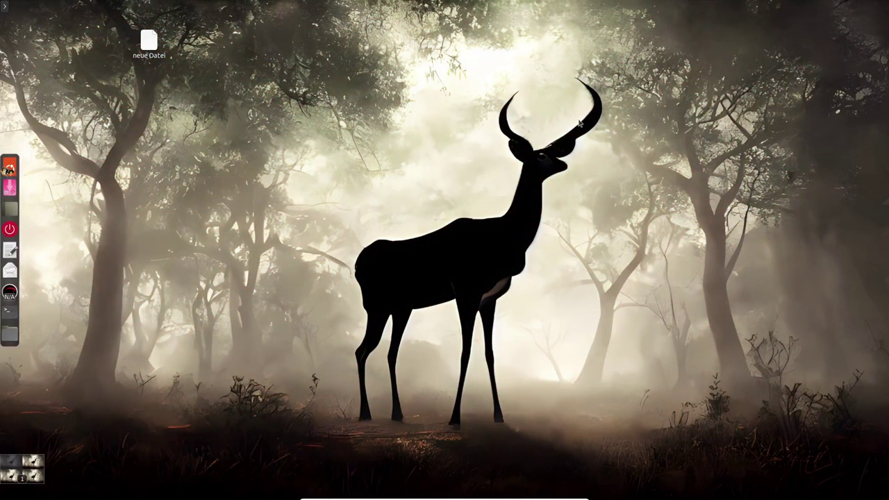
- Open the neue Datei text file from the desktop, move its window away from the dock and minimise it
double_click(150, 43)
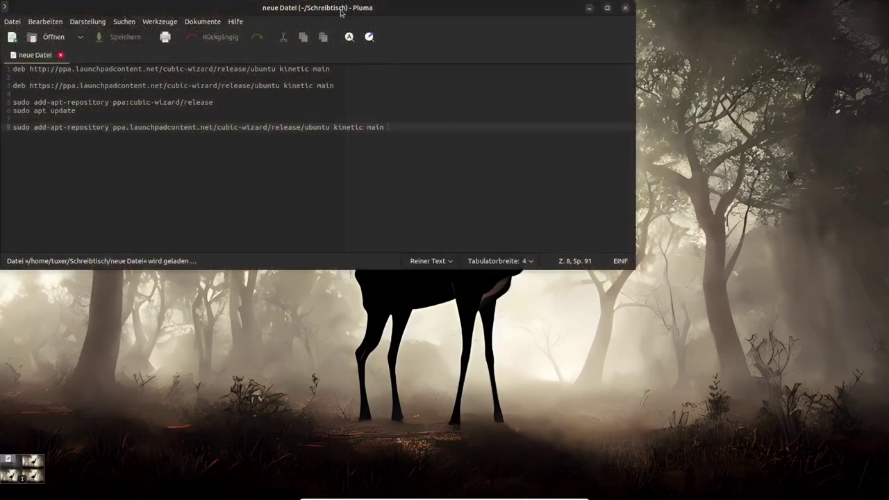
left_click_drag(340, 12, 556, 105)
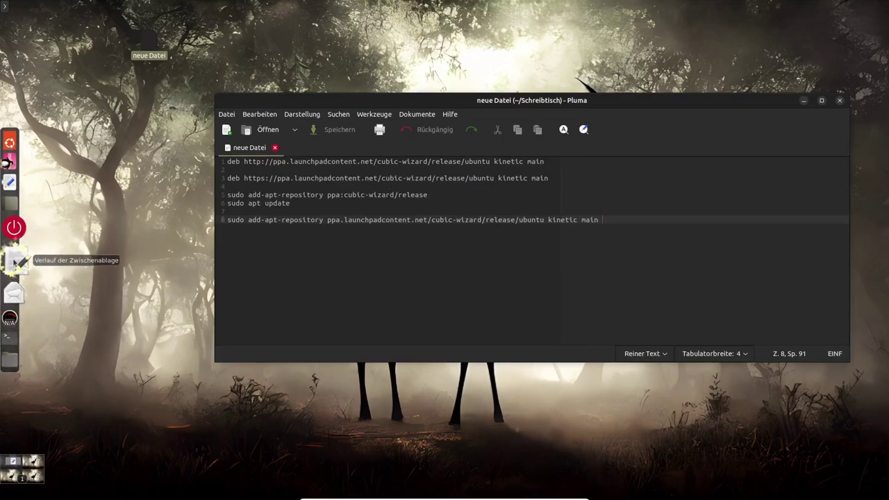
left_click(13, 200)
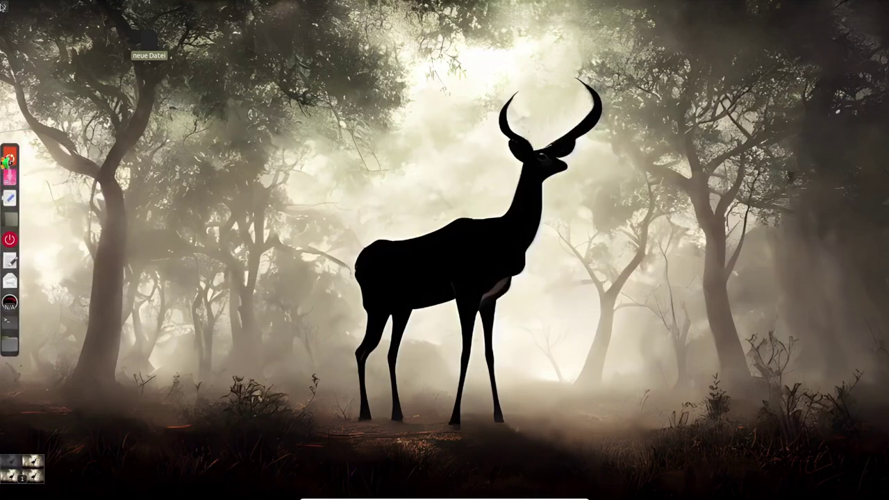
- Start Firefox from the Internet category of the MATE application list
mouse_move(2, 6)
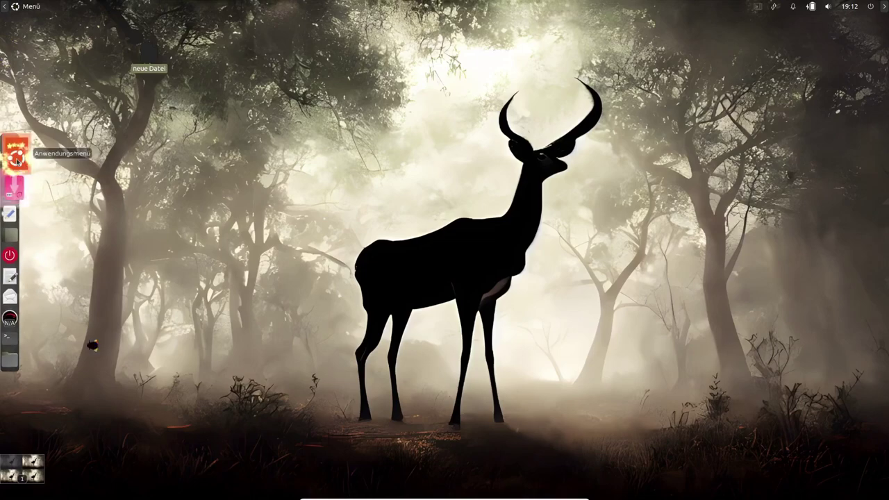
left_click(33, 6)
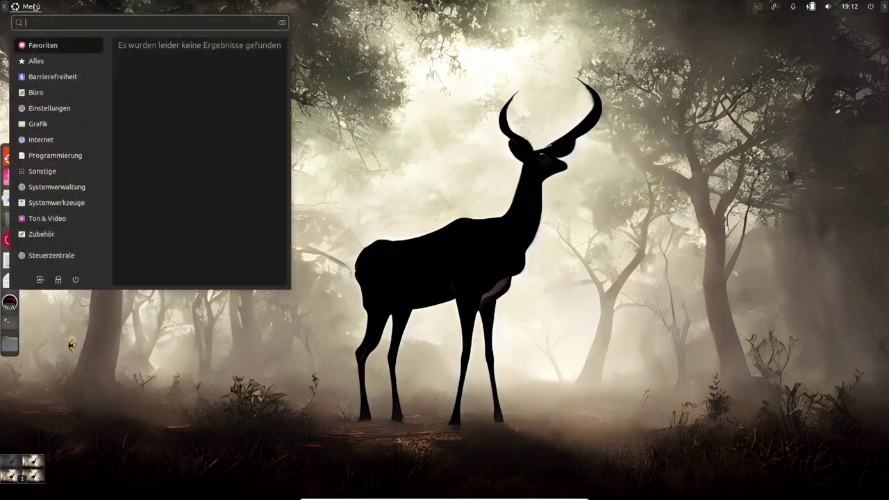
mouse_move(55, 174)
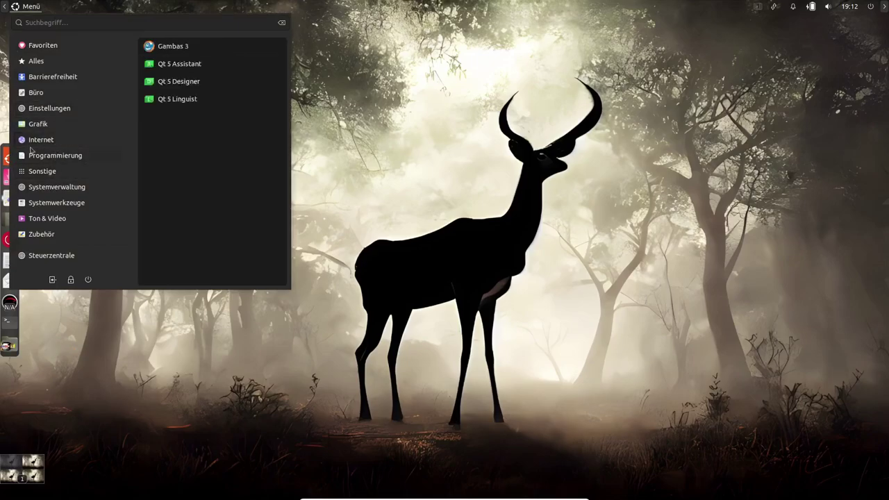
mouse_move(43, 145)
left_click(184, 47)
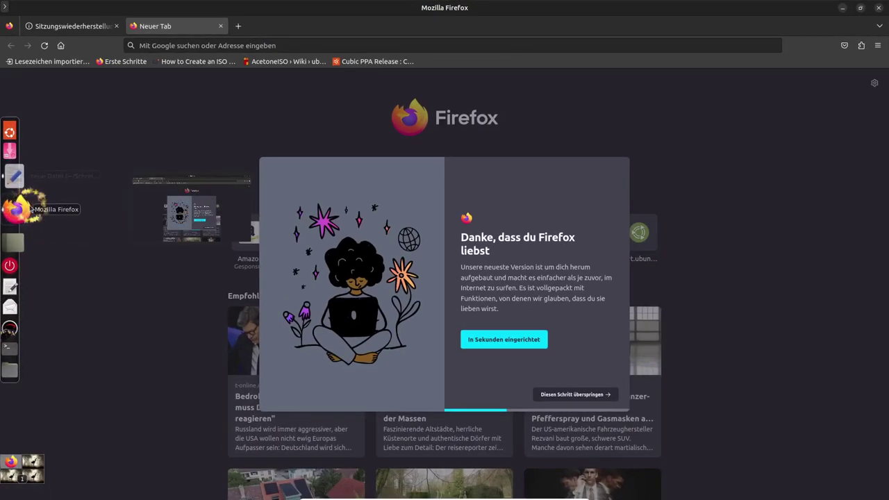
- Try to convert the running Firefox dock icon into a launcher, and close Firefox
right_click(30, 209)
mouse_move(104, 200)
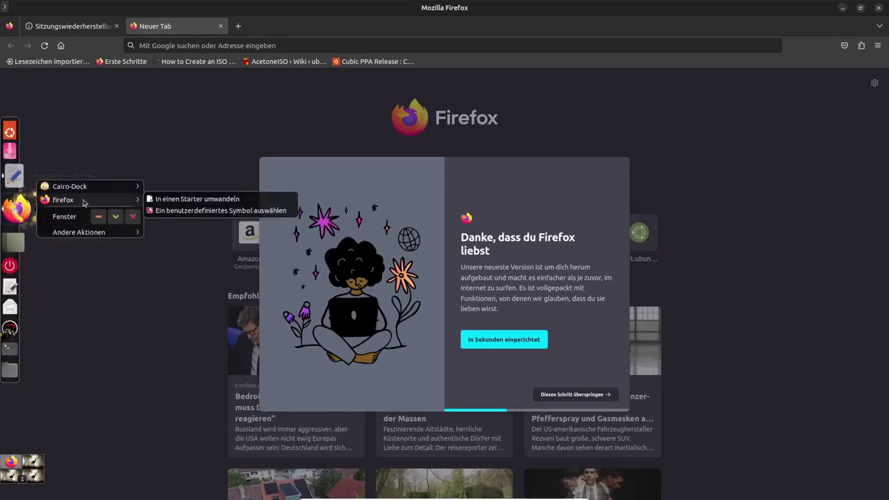
left_click(208, 199)
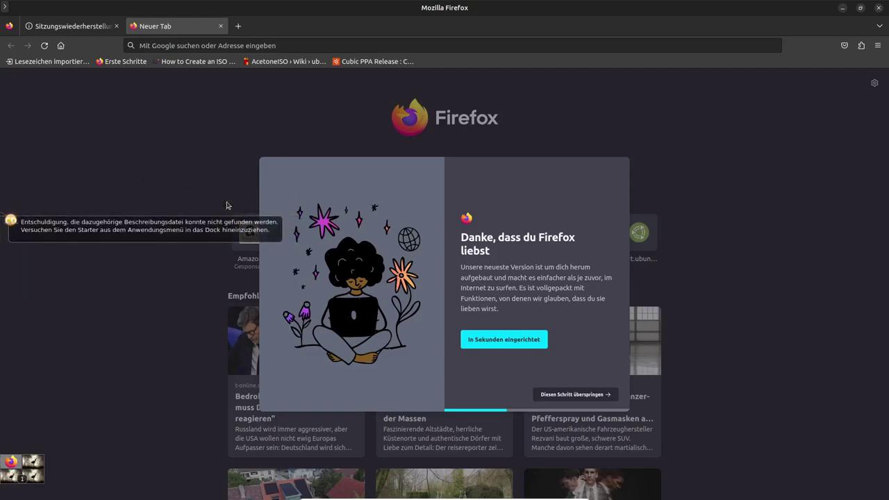
left_click(880, 9)
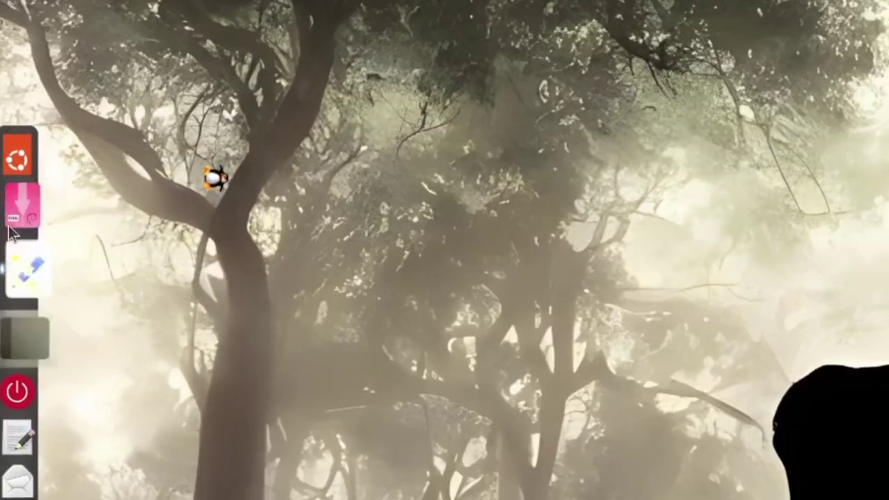
- Add Firefox from the MATE application list to the dock as a launcher and start it from there
key("super")
left_click_drag(173, 49, 10, 291)
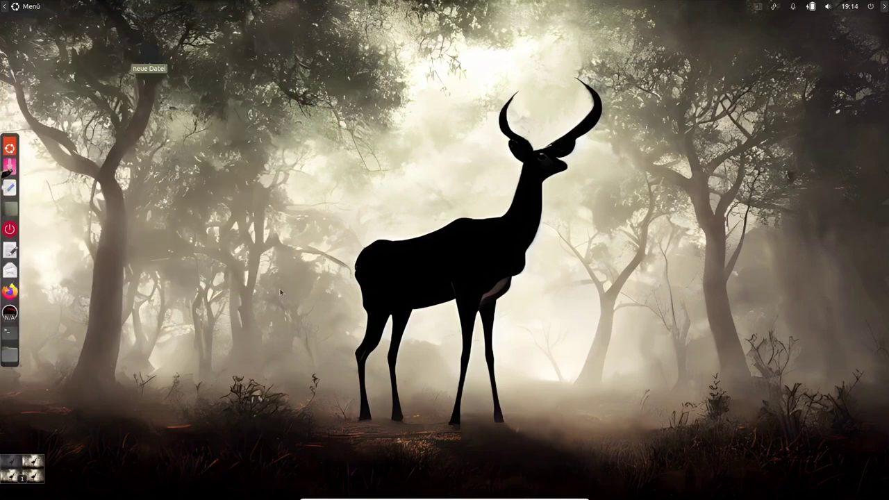
left_click(15, 291)
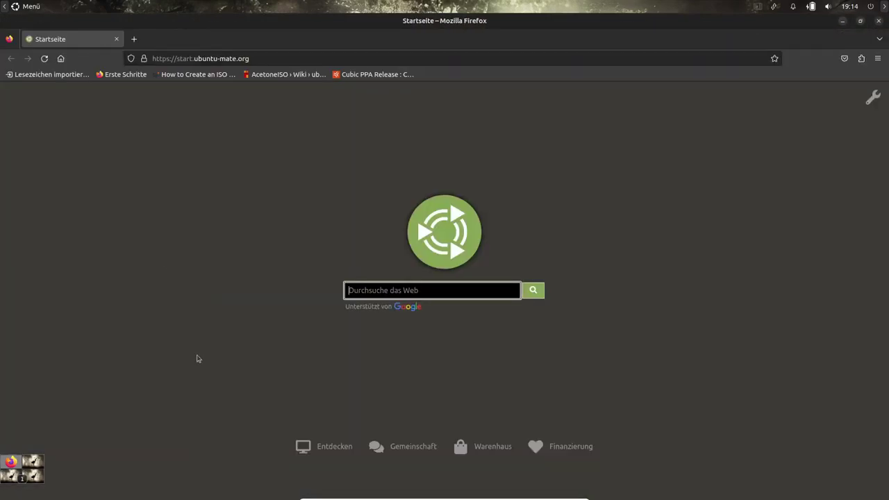
- Set the visibility of the workspace switcher desklet to Immer im Hintergrund
right_click(31, 461)
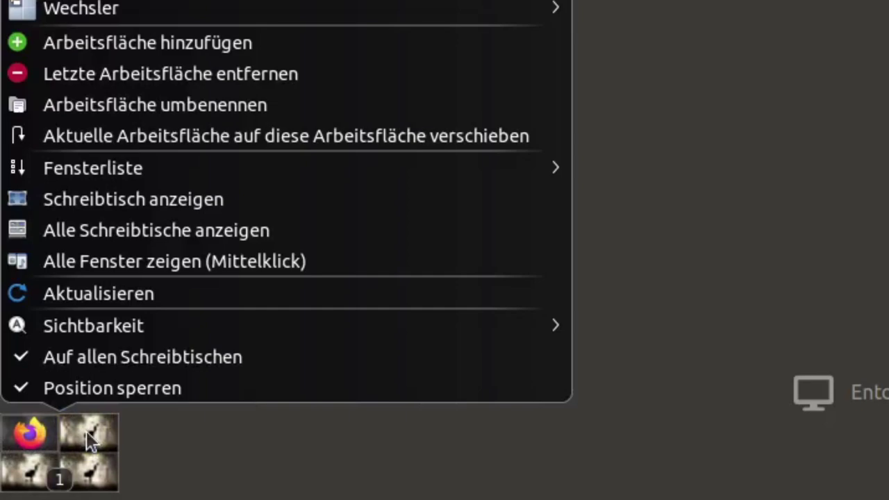
mouse_move(139, 324)
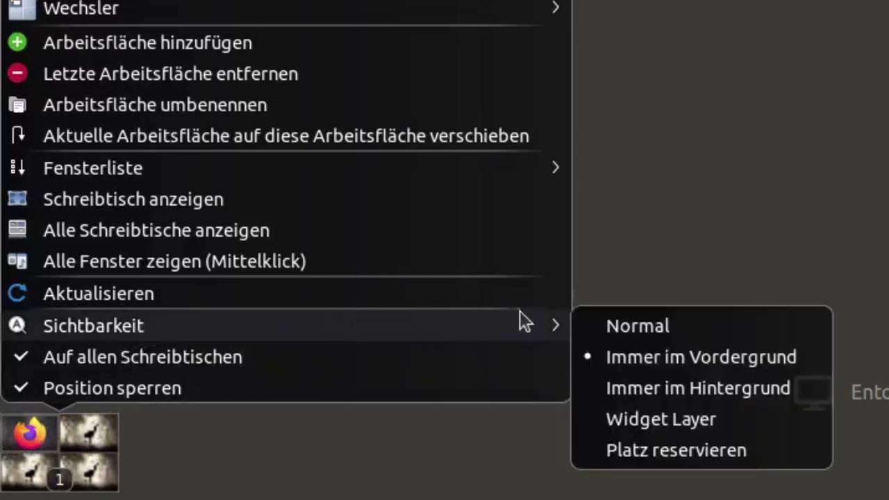
left_click(667, 389)
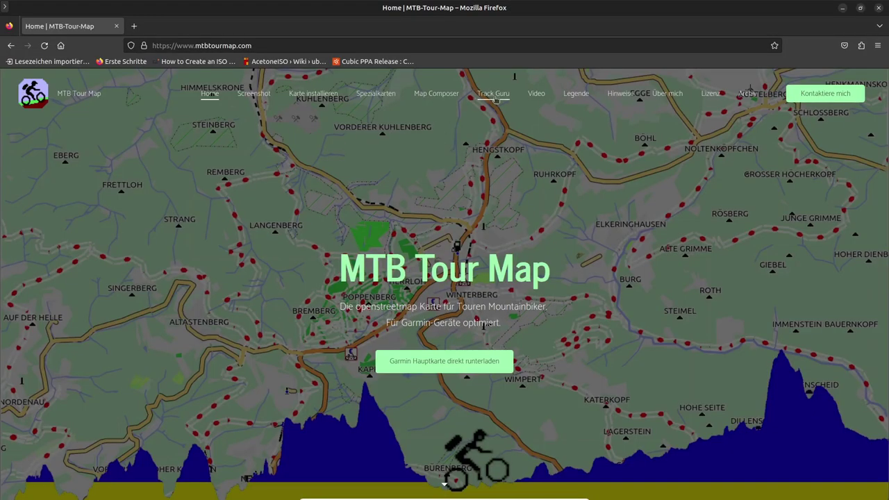
- Download the Track Guru 0.92 Debian package from the Track Guru page of the MTB-Tour-Map website
left_click(493, 93)
scroll(694, 270, "down", 4)
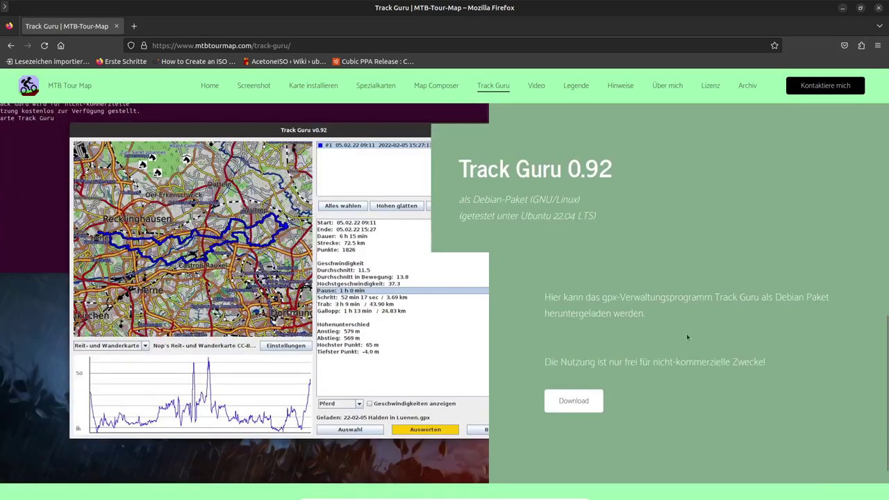
left_click(592, 401)
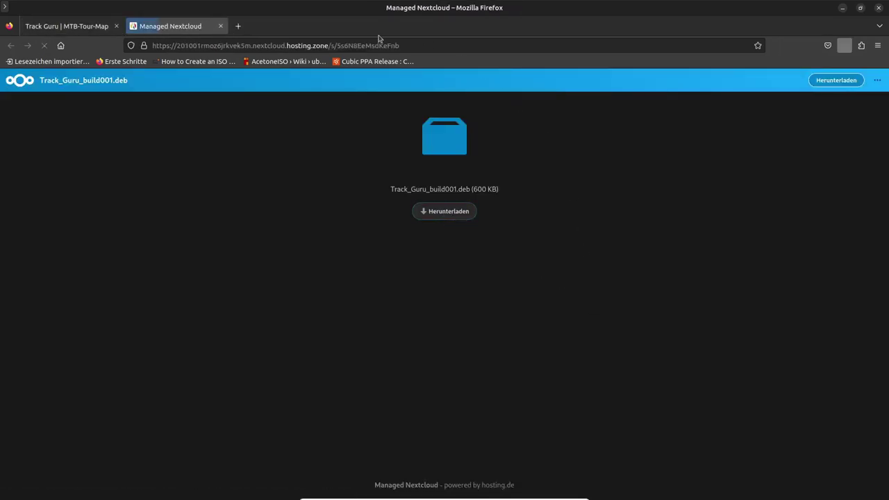
- Download the Map Composer (build 18) Debian package from the Map Composer page of the MTB-Tour-Map website
left_click(67, 25)
left_click(427, 86)
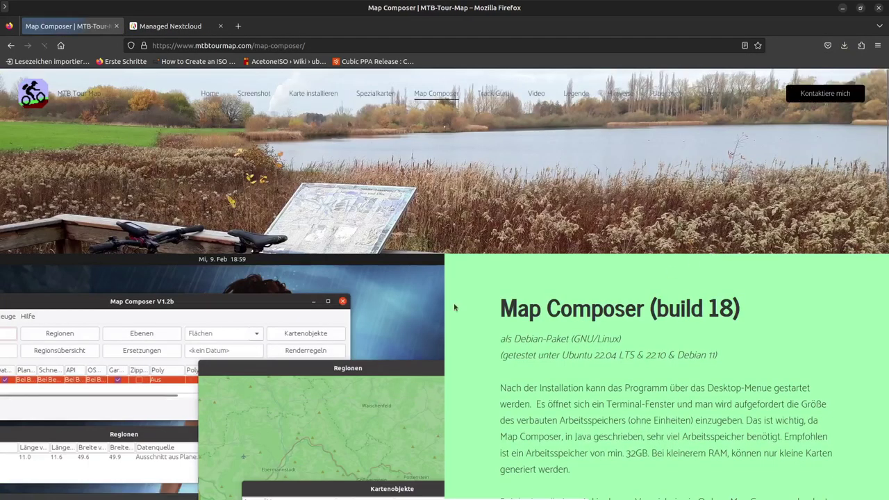
scroll(472, 308, "down", 5)
left_click(528, 407)
left_click(445, 211)
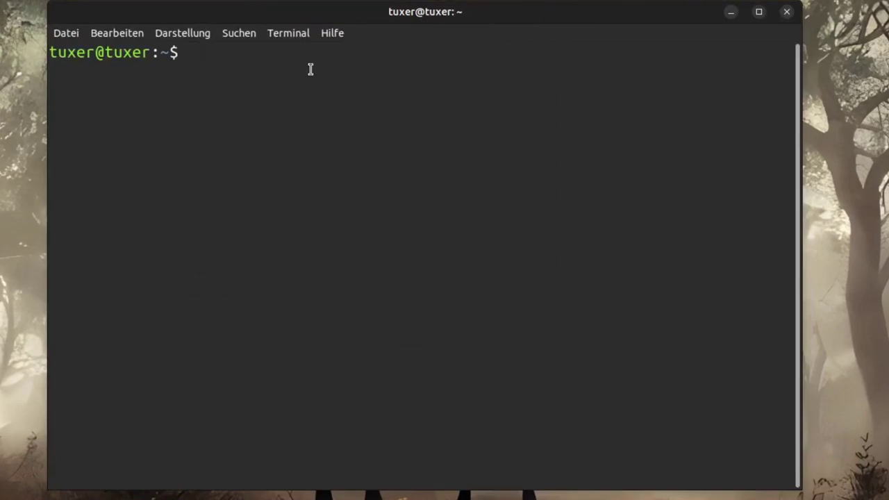
- Switch to the terminal, change to the Downloads directory and list its files
type("nloads")
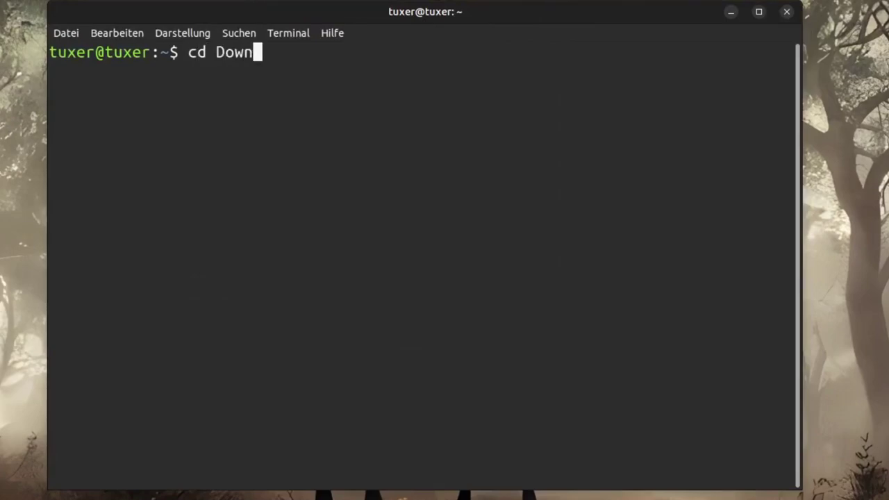
key("Return")
key("Return")
type("ls")
key("Return")
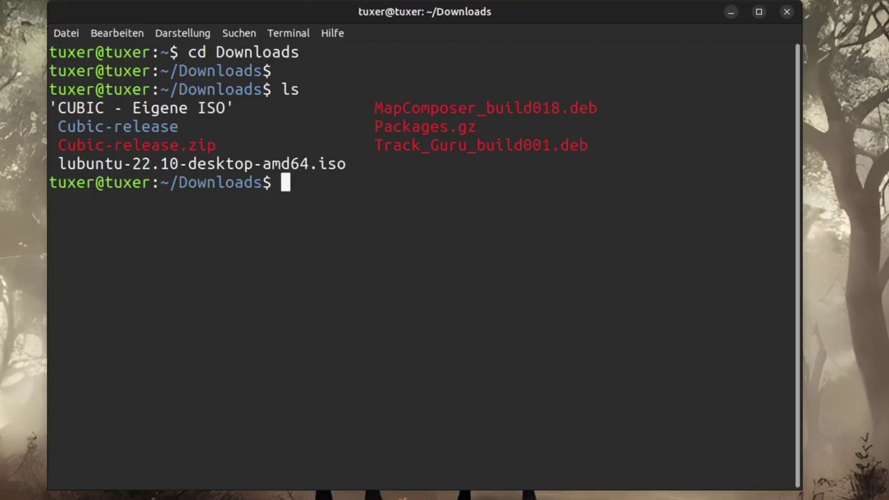
- Install MapComposer_build018.deb with sudo dpkg -i, authorising it with the account password
type("sudo dpkg -")
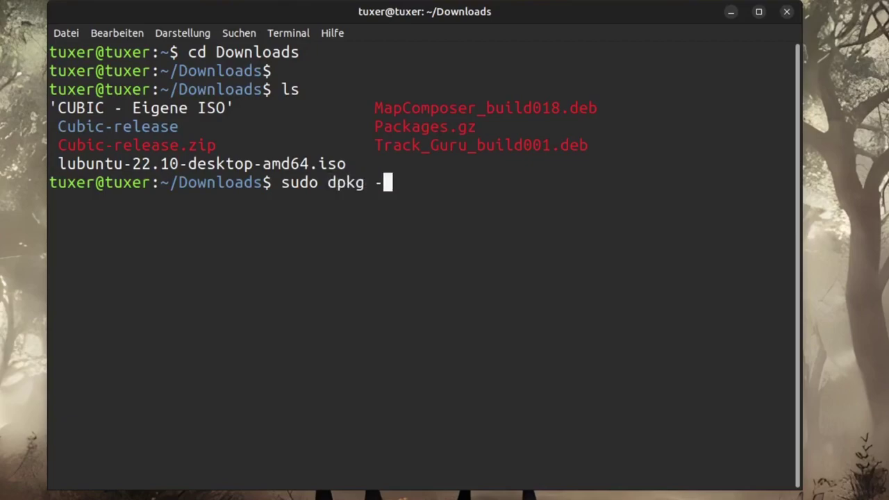
type("i M")
key("Tab")
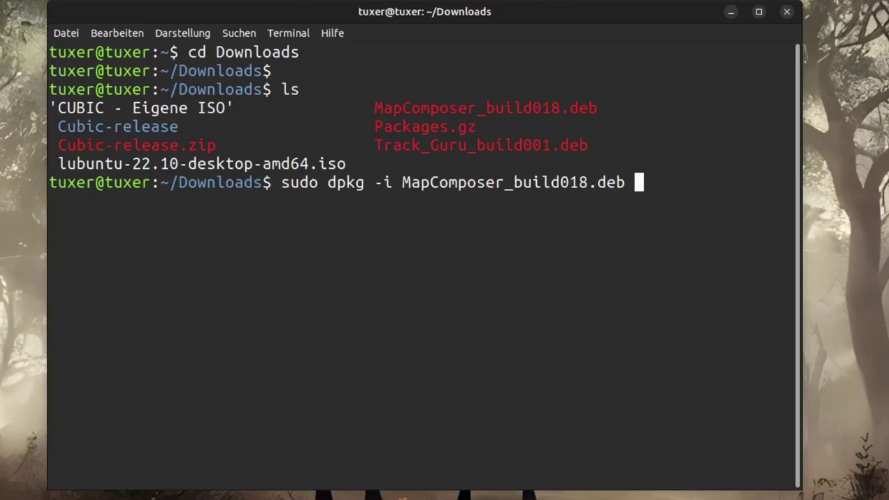
key("Return")
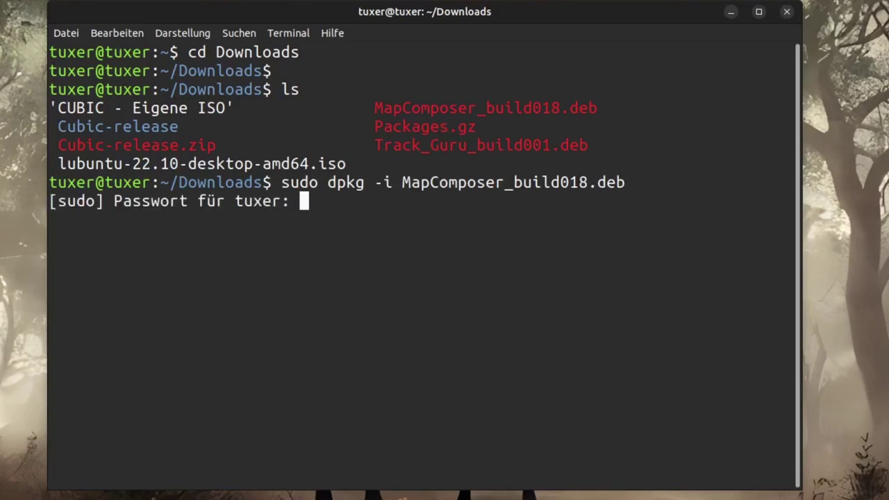
key("Return")
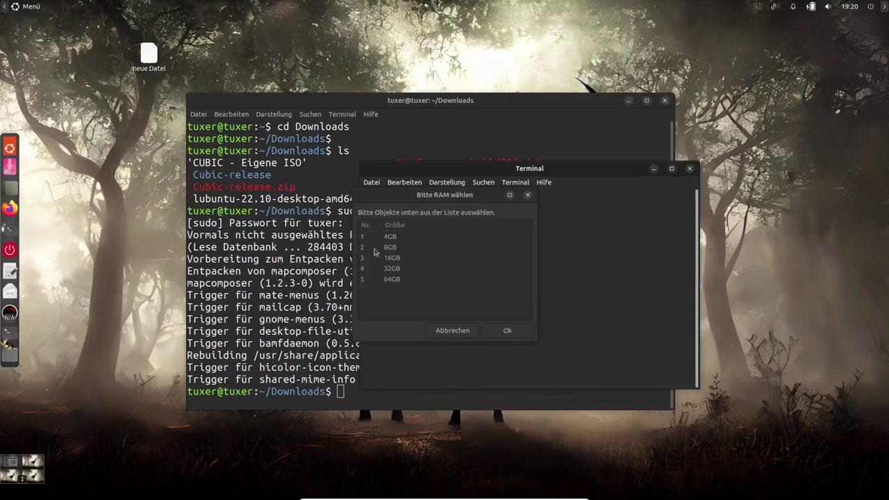
- Choose 8GB of RAM for Map Composer, dismiss its autoconfiguration message and check its icon in the dock
left_click(397, 258)
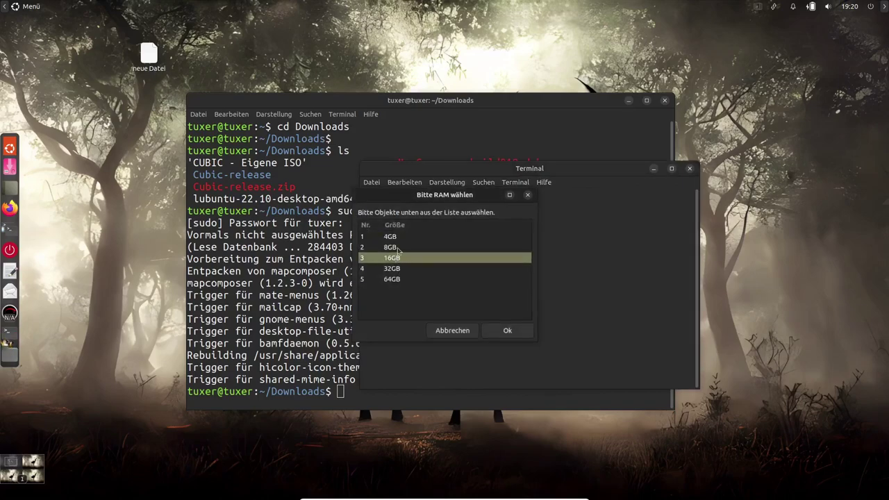
left_click(398, 248)
left_click(507, 330)
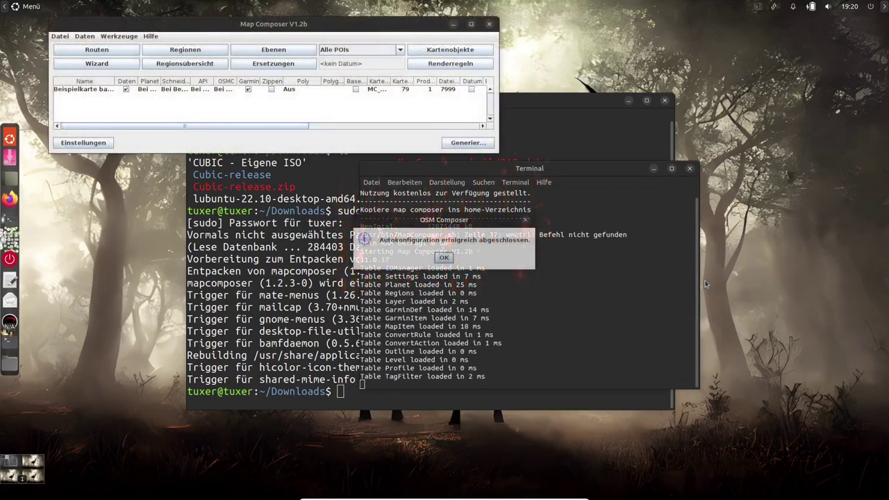
left_click(444, 257)
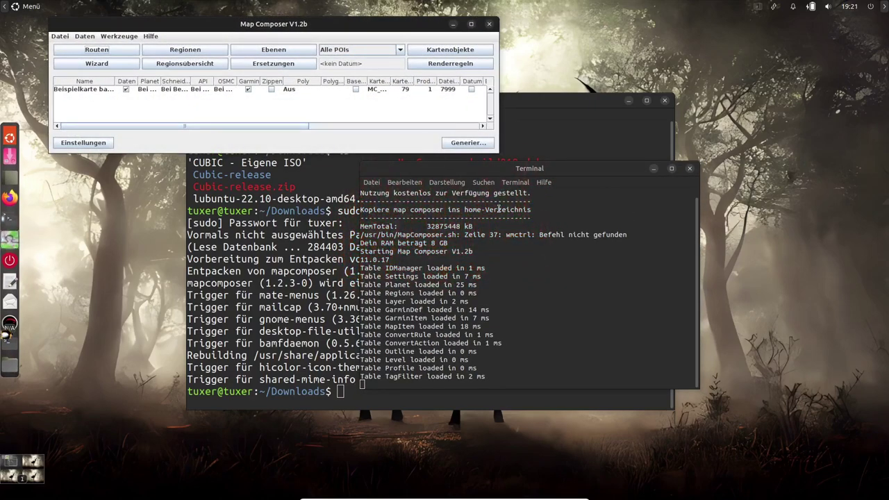
mouse_move(12, 241)
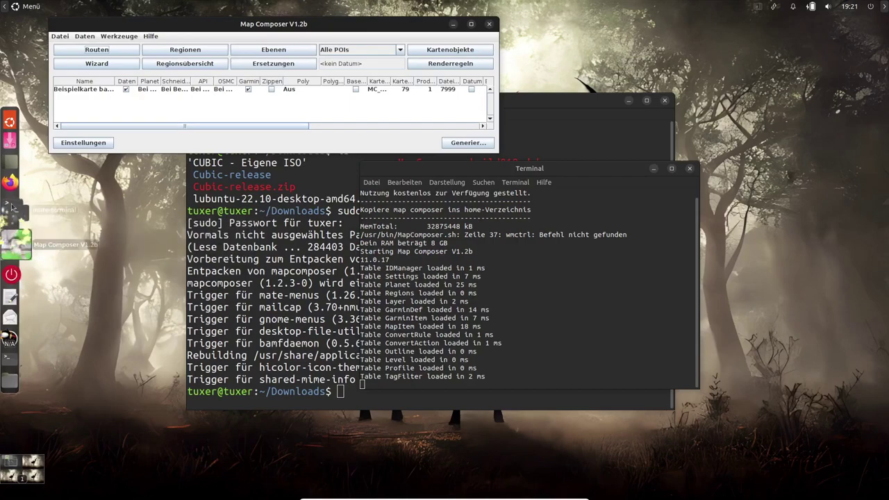
- Install Track_Guru_build001.deb from the Downloads directory in the terminal with sudo dpkg -i
left_click(383, 396)
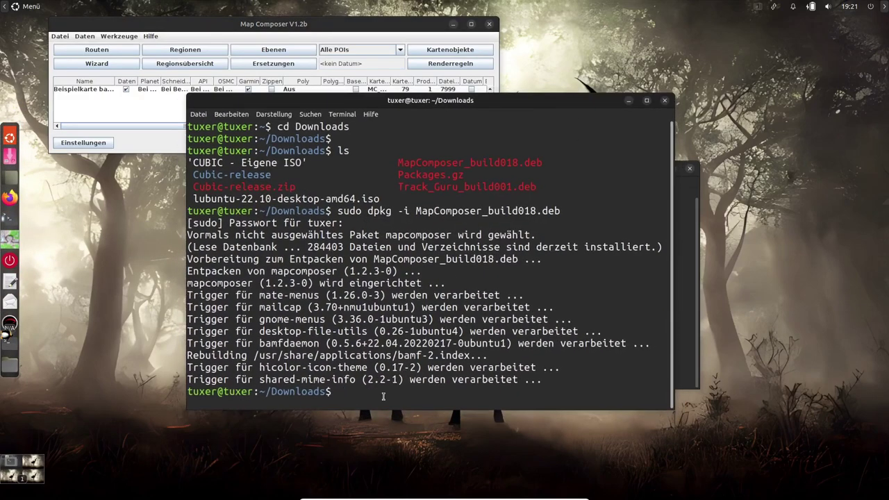
key("Up")
key("BackSpace")
key("BackSpace")
key("BackSpace")
key("BackSpace")
key("BackSpace")
key("BackSpace")
key("BackSpace")
key("BackSpace")
key("BackSpace")
key("BackSpace")
key("BackSpace")
key("BackSpace")
key("BackSpace")
key("BackSpace")
key("BackSpace")
key("BackSpace")
key("BackSpace")
key("BackSpace")
key("BackSpace")
key("BackSpace")
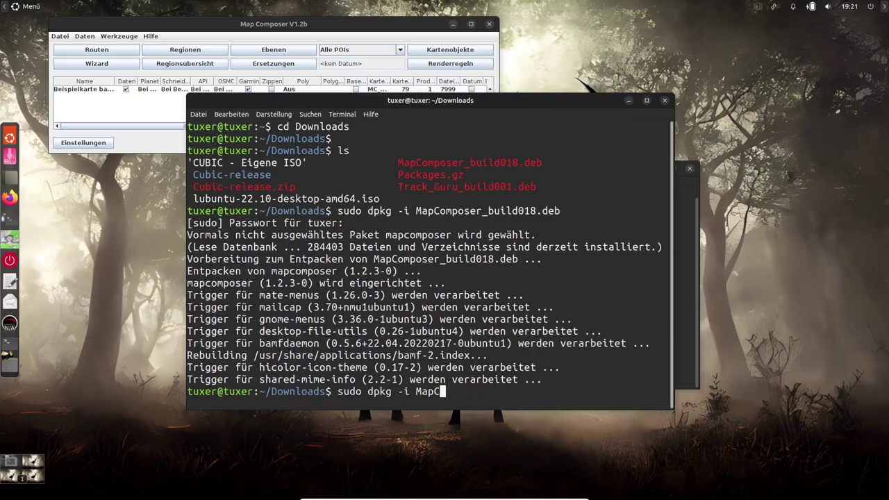
type("track")
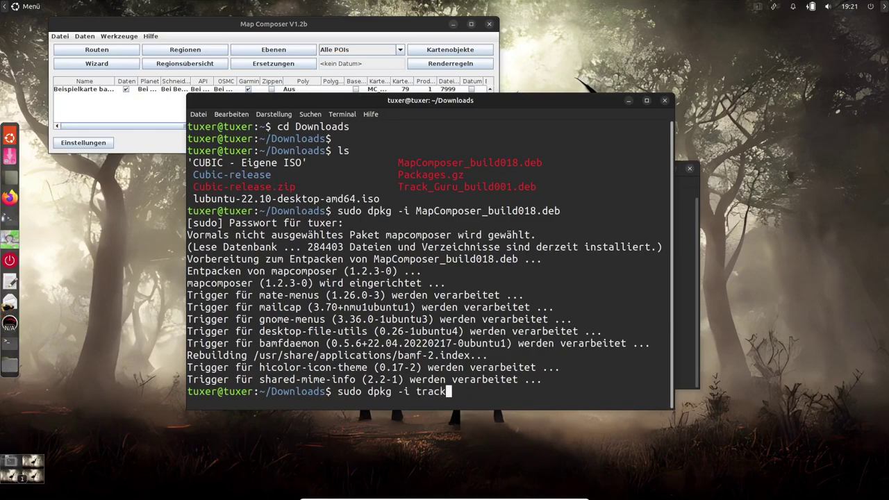
key("BackSpace")
key("BackSpace")
key("BackSpace")
key("BackSpace")
key("BackSpace")
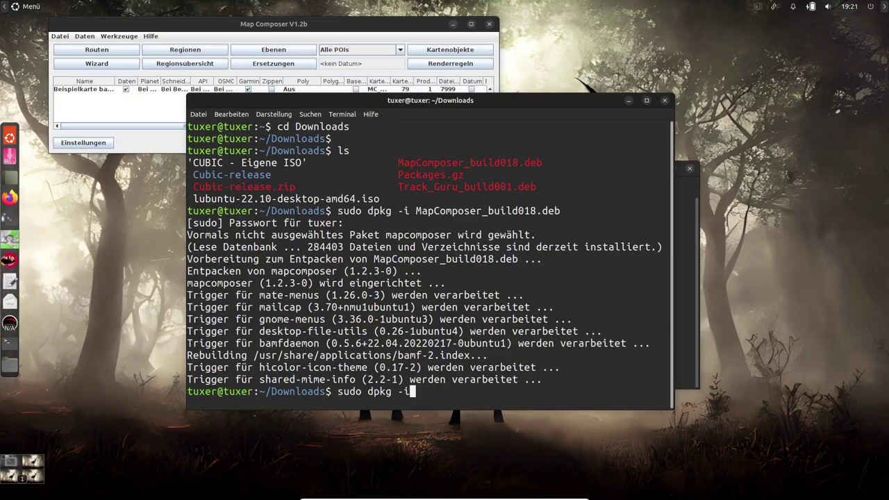
type("T")
key("Tab")
key("Return")
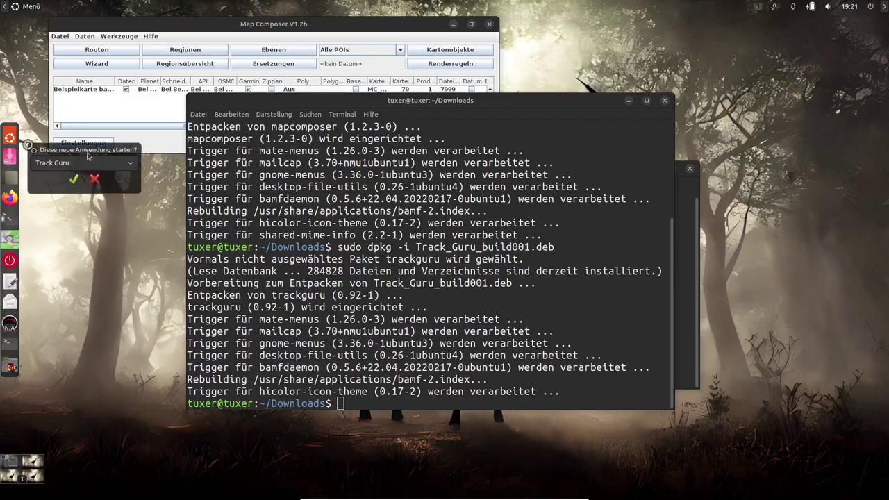
- Accept the dock's offer to start Track Guru and move its window aside from the Map Composer window
left_click(73, 179)
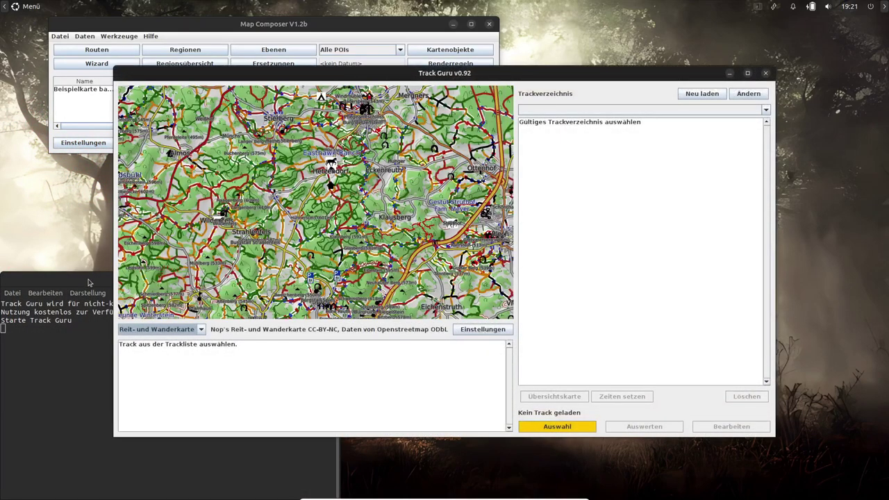
left_click(292, 282)
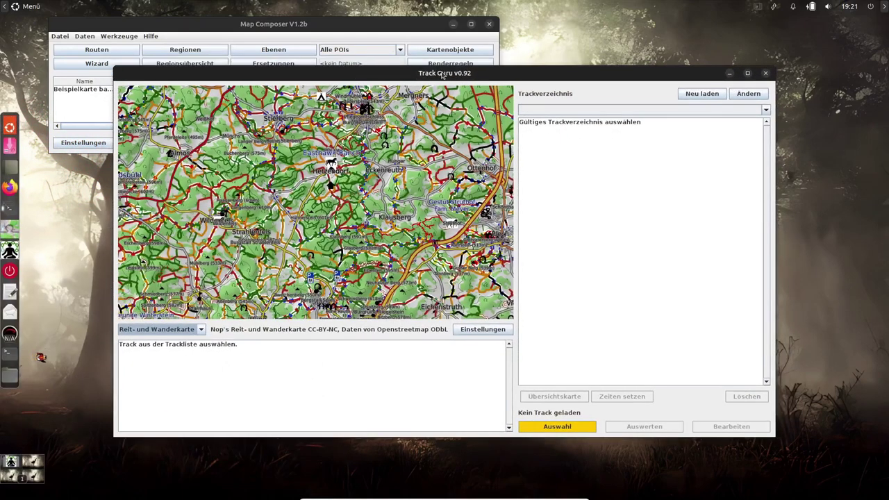
left_click_drag(292, 73, 458, 45)
- Check the Track Guru icon in the dock and bring Map Composer and Track Guru to the front in turn
mouse_move(16, 256)
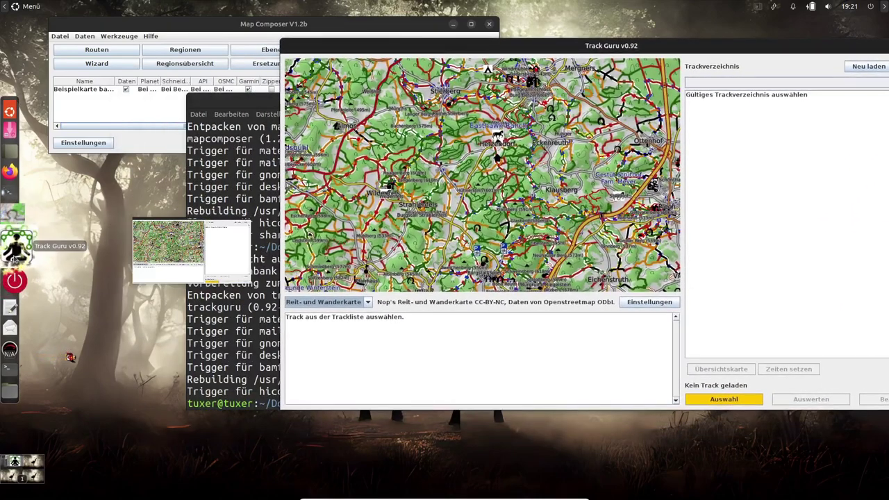
left_click(241, 29)
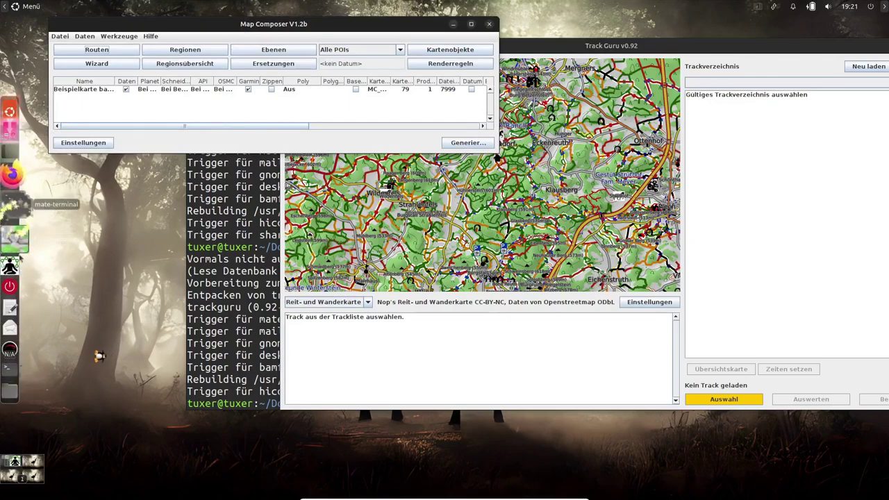
left_click(9, 251)
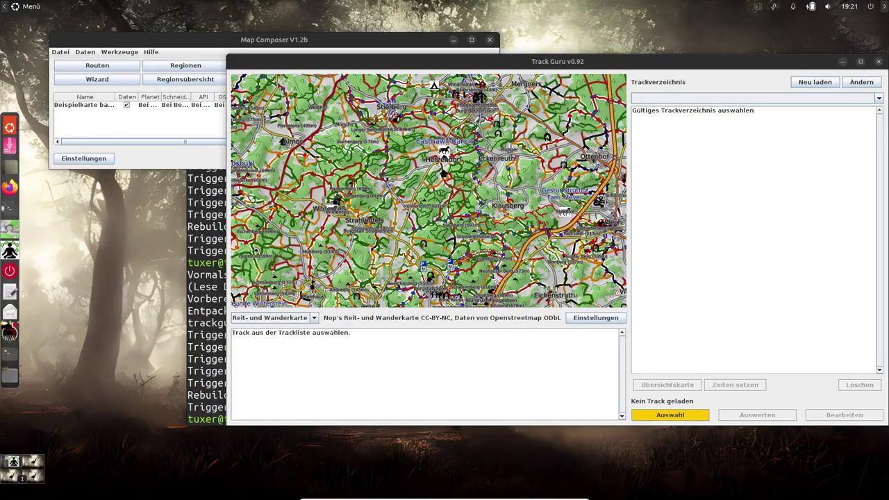
- Reload the window manager and switch to an empty workspace
left_click(773, 6)
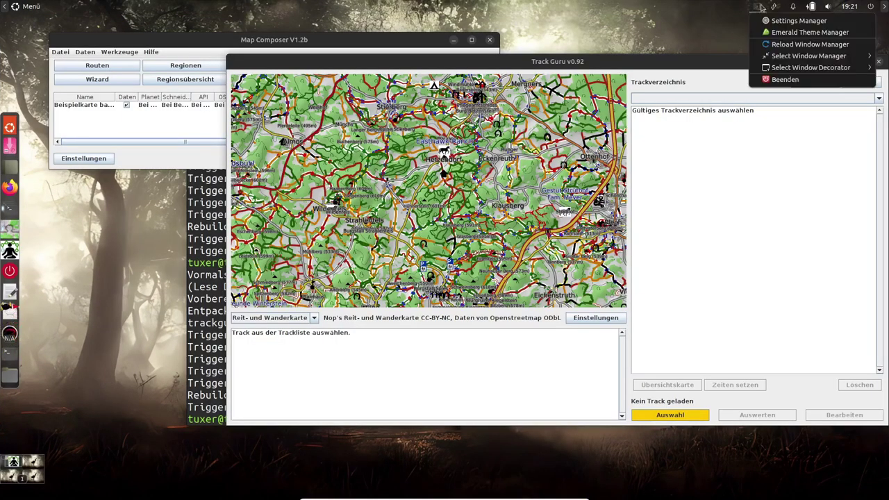
left_click(773, 44)
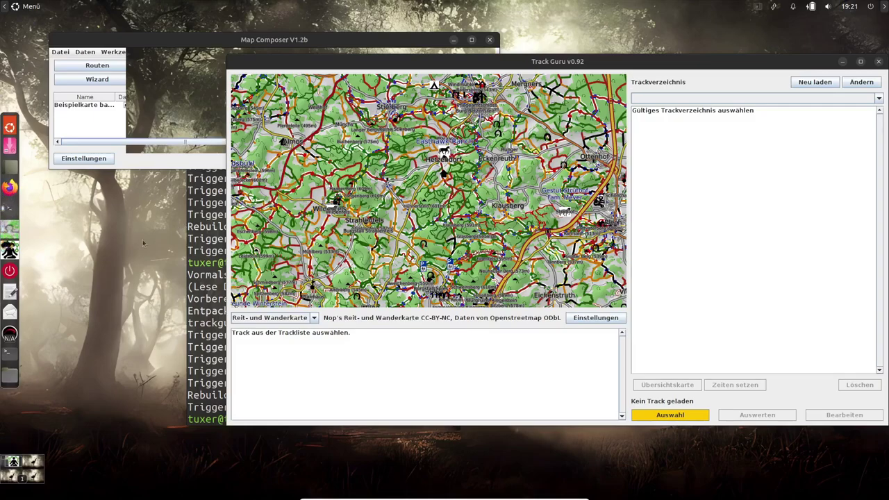
key("ctrl+alt+Left")
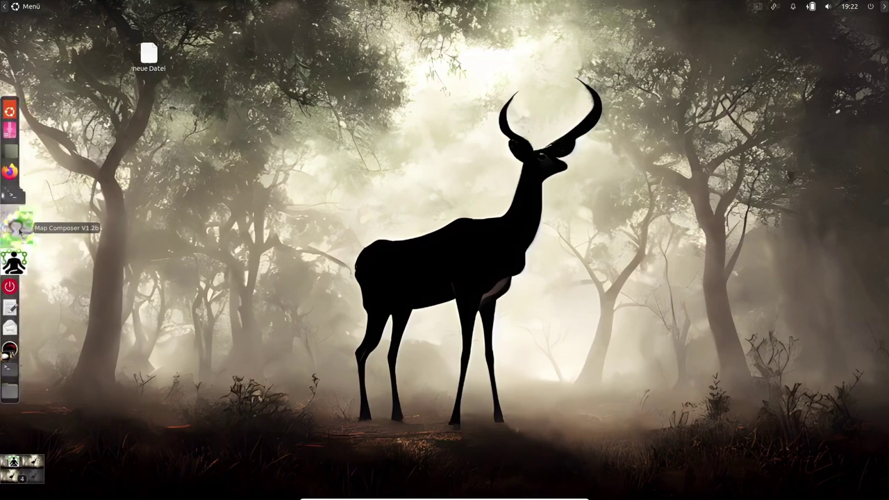
- Open the Cairo-Dock configuration window, move it towards the middle of the desktop and enlarge it
right_click(15, 226)
mouse_move(92, 207)
left_click(216, 207)
left_click_drag(335, 22, 415, 50)
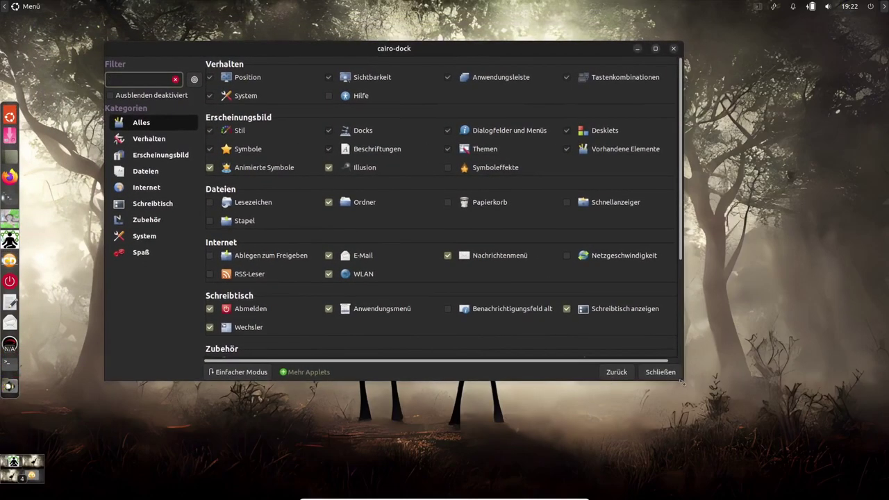
left_click_drag(676, 379, 809, 426)
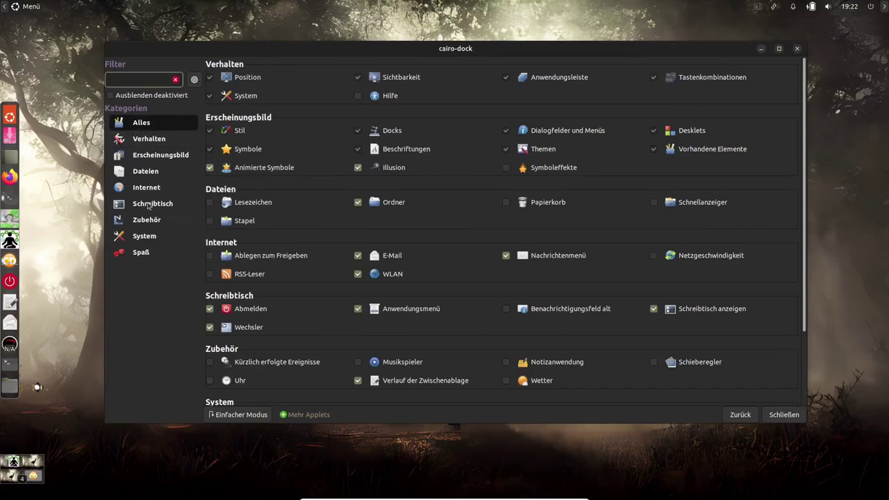
- Look through the Verhalten, Erscheinungsbild, Dateien, Internet and Schreibtisch categories of the dock configuration and close the window
left_click(152, 142)
left_click(158, 160)
left_click(154, 172)
left_click(154, 188)
left_click(154, 204)
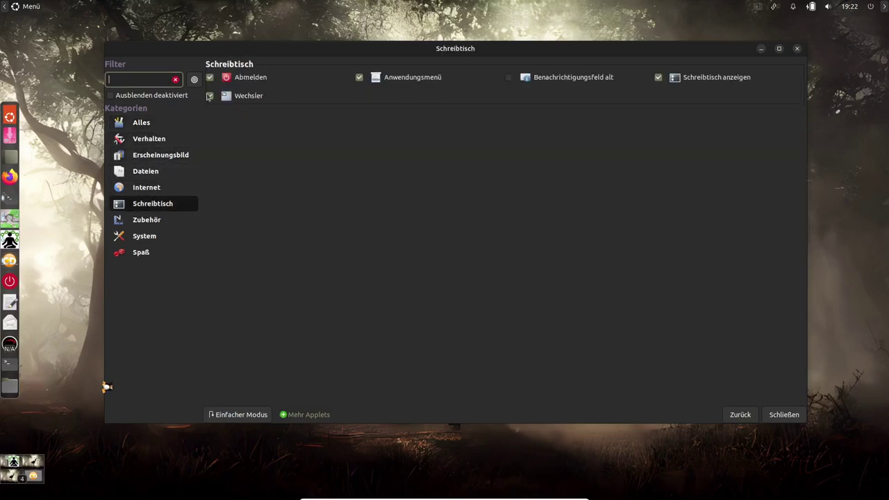
left_click(147, 140)
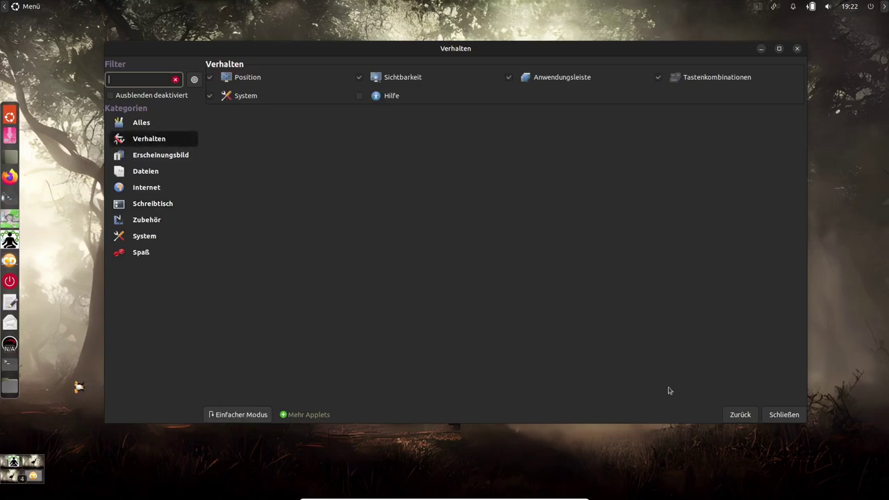
left_click(797, 49)
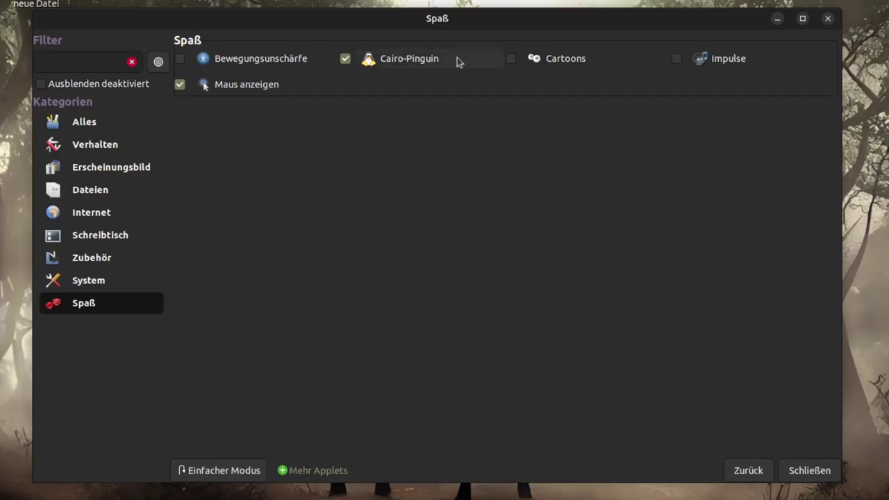
- Examine the Cairo-Pinguin applet's symbol and configuration settings in the Spaß category
left_click(412, 62)
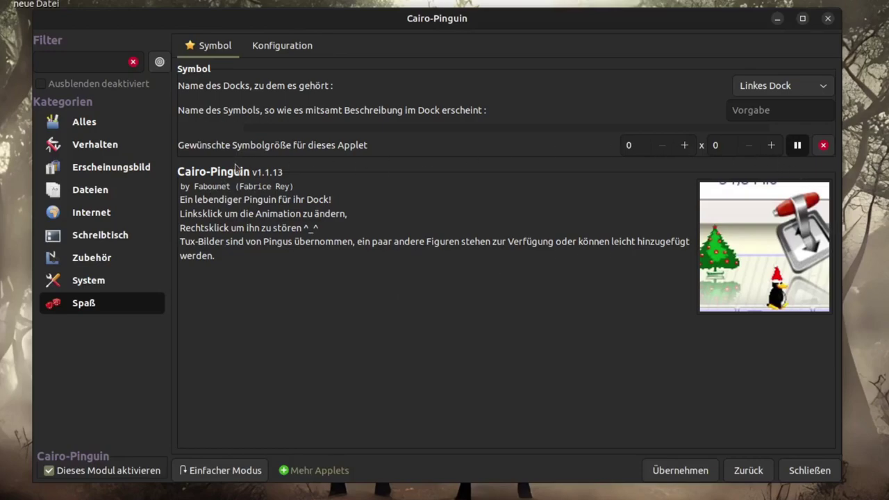
left_click(282, 47)
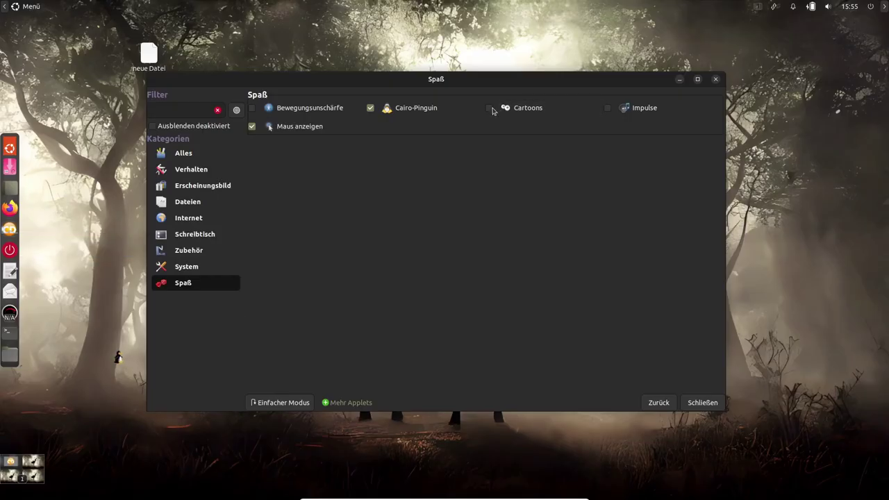
- Try out the Cartoons and Bewegungsunschärfe modules in the Spaß category, then disable both
left_click(491, 108)
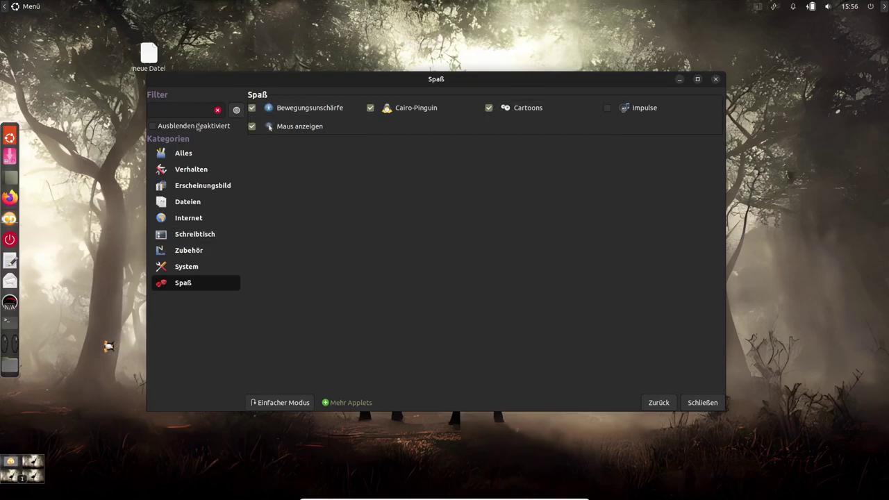
left_click(253, 109)
left_click(489, 109)
- Enable the Systemmonitor and Energieverwaltung applets in the System category and place the system monitor desklet beside the configuration window
left_click(201, 267)
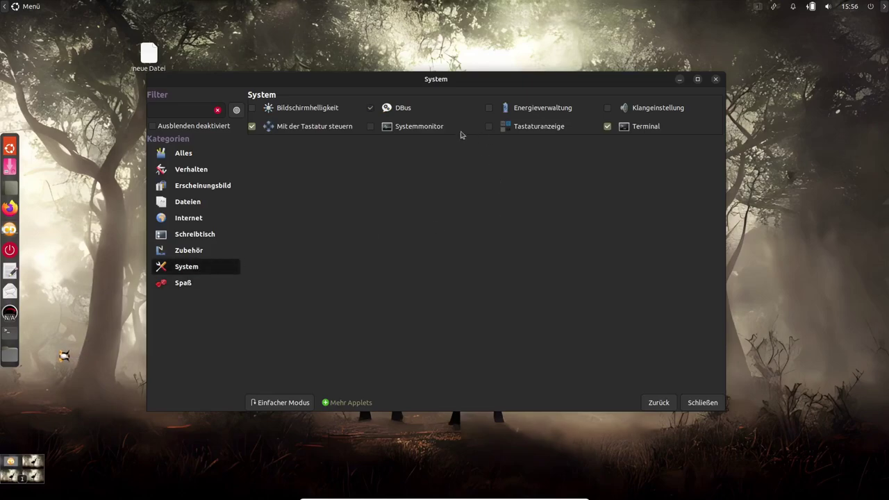
left_click(370, 127)
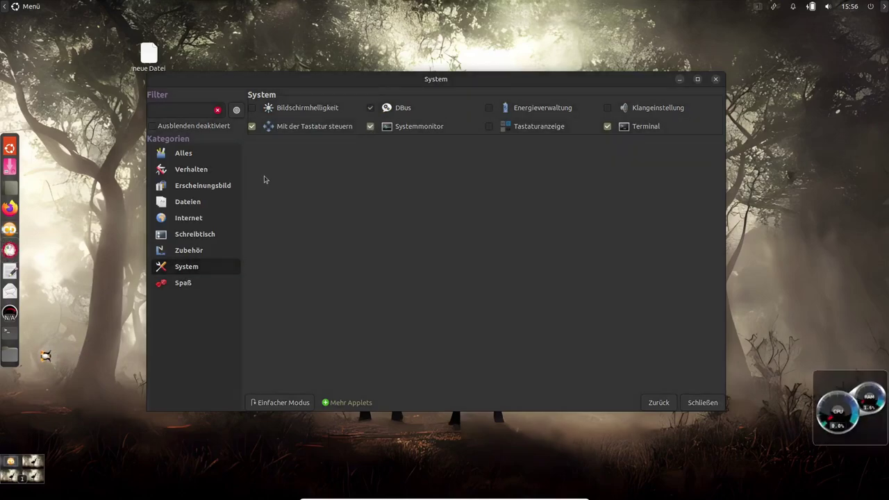
left_click_drag(823, 384, 787, 96)
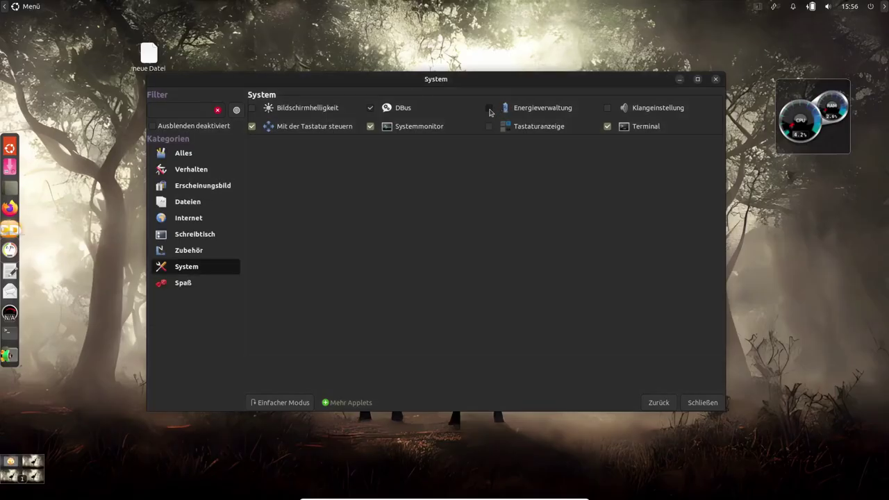
left_click(489, 108)
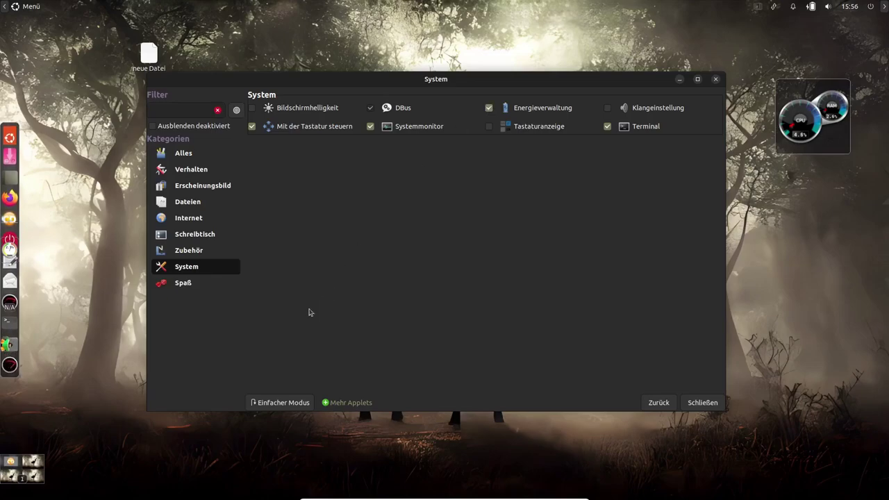
mouse_move(11, 365)
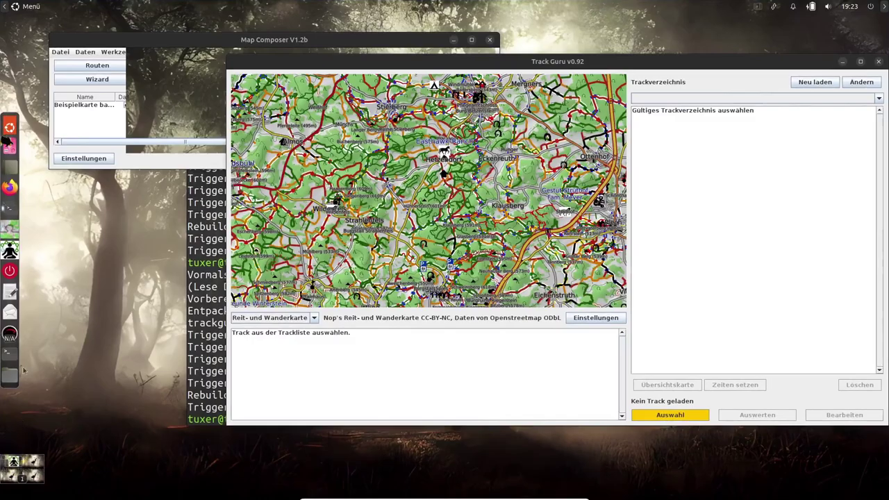
- Return to the workspace with the map programs and close the Track Guru and Map Composer windows
key("ctrl+alt+Left")
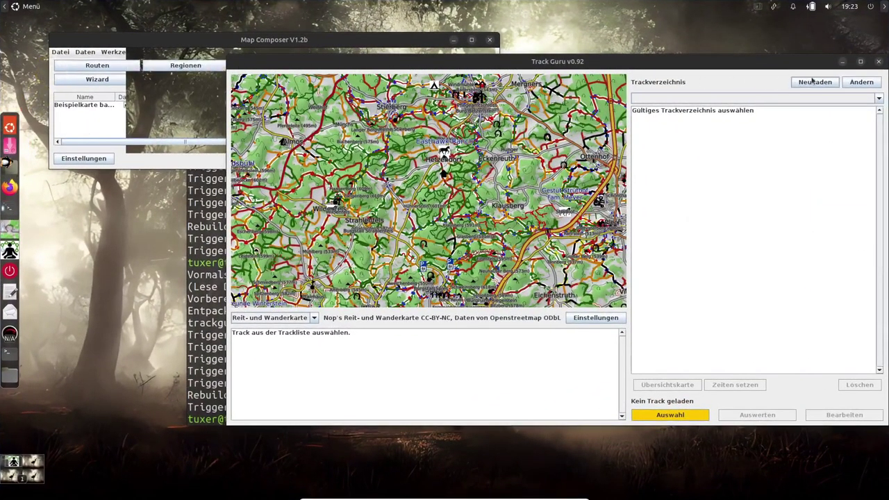
left_click_drag(790, 66, 731, 76)
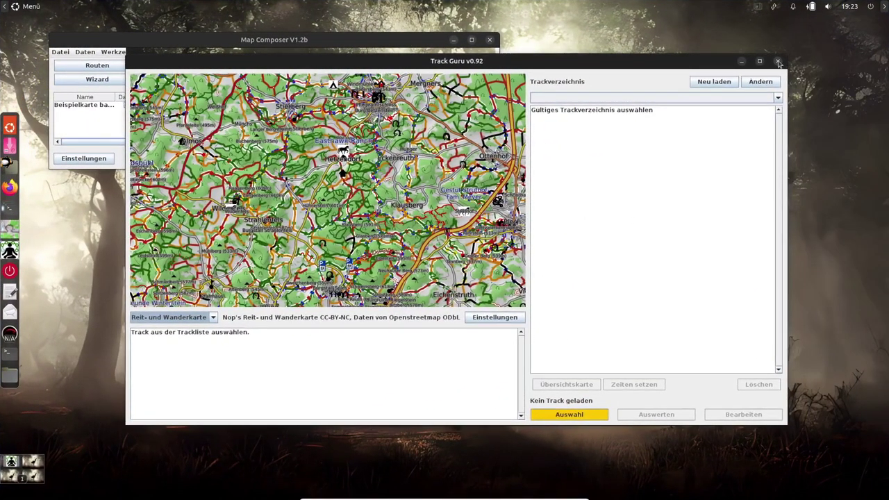
left_click(778, 61)
left_click_drag(339, 45, 450, 103)
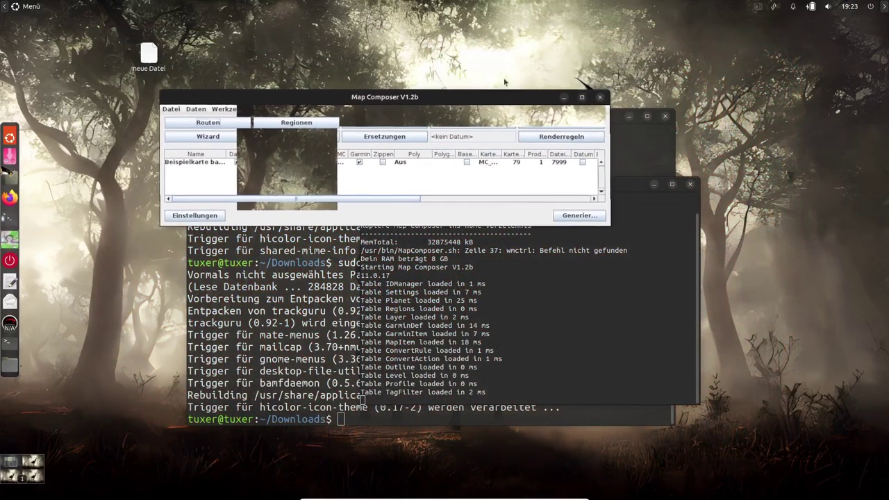
left_click(601, 98)
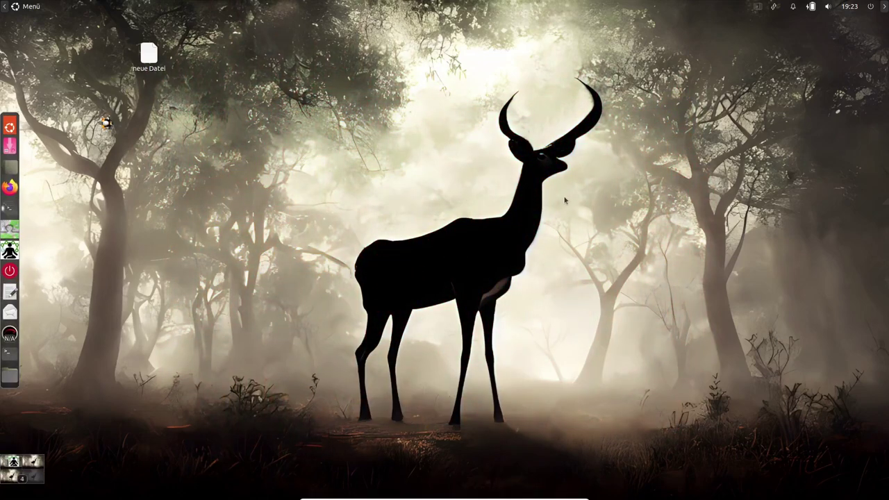
- Rotate the desktop cube from the empty workspace to the one holding Map Composer and Track Guru
key("ctrl+alt+Right")
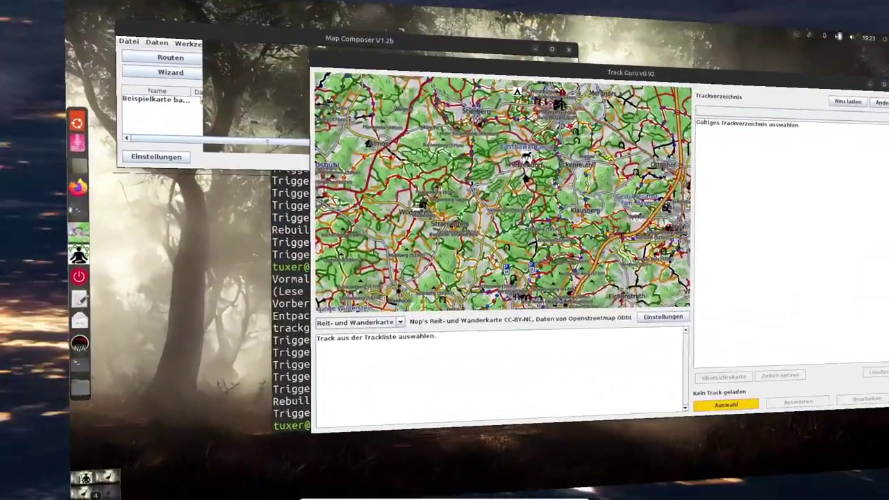